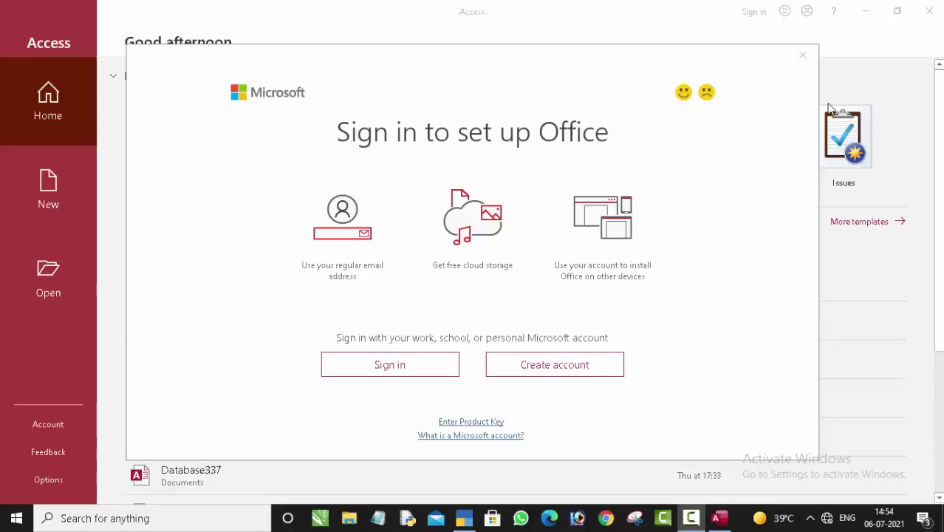
Step: Dismiss the sign-in prompt and create the blank database Database342
left_click(802, 55)
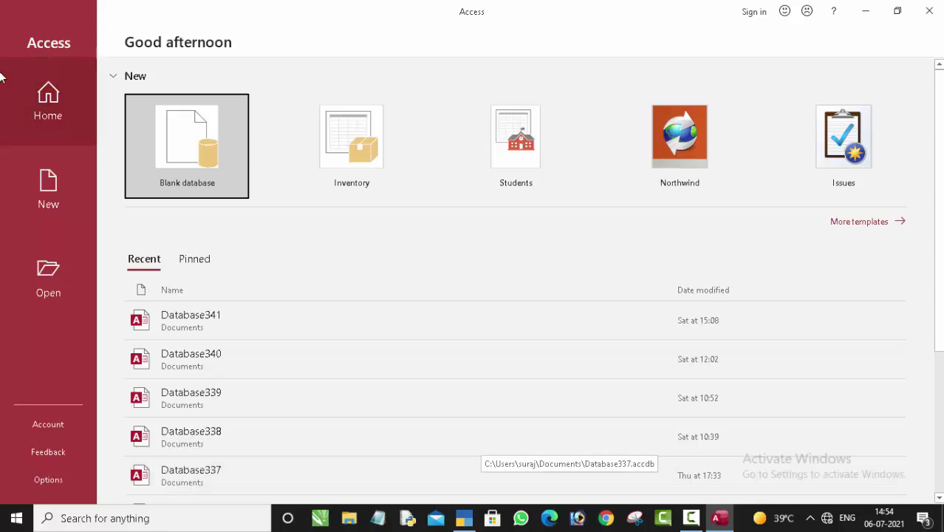
left_click(166, 154)
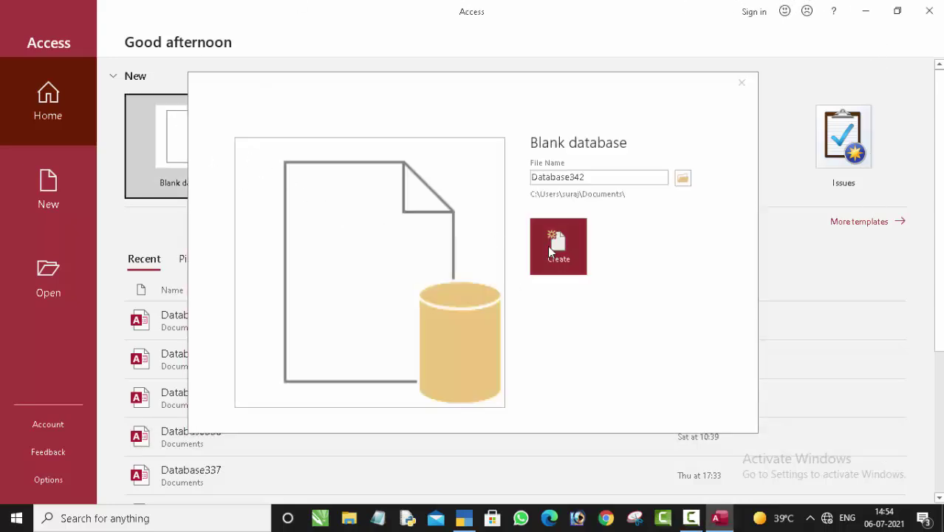
left_click(563, 255)
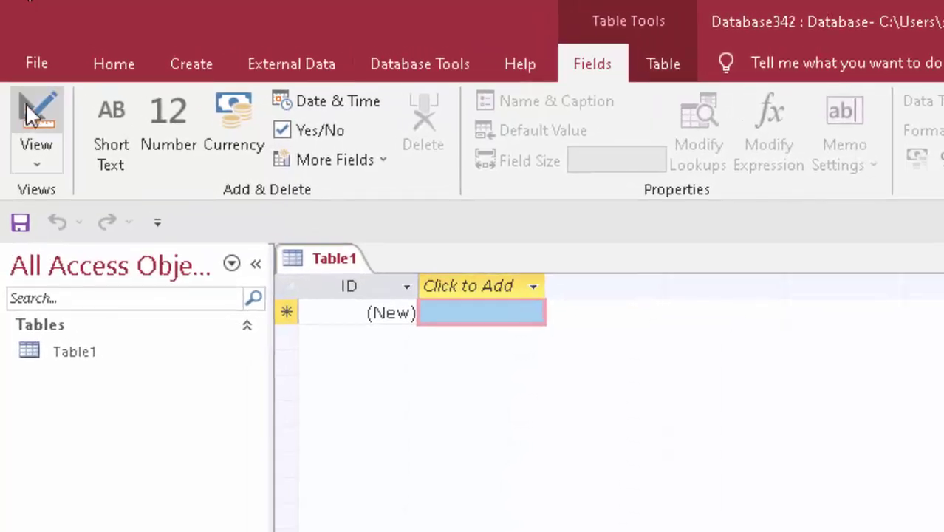
Step: Save the table as Table1 and rename its ID field to Roll number in Design View
left_click(29, 115)
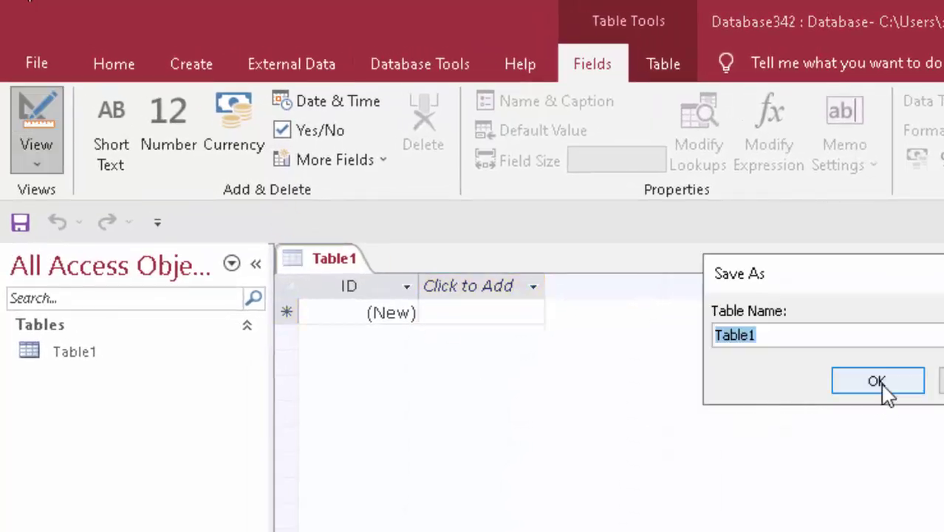
left_click(885, 385)
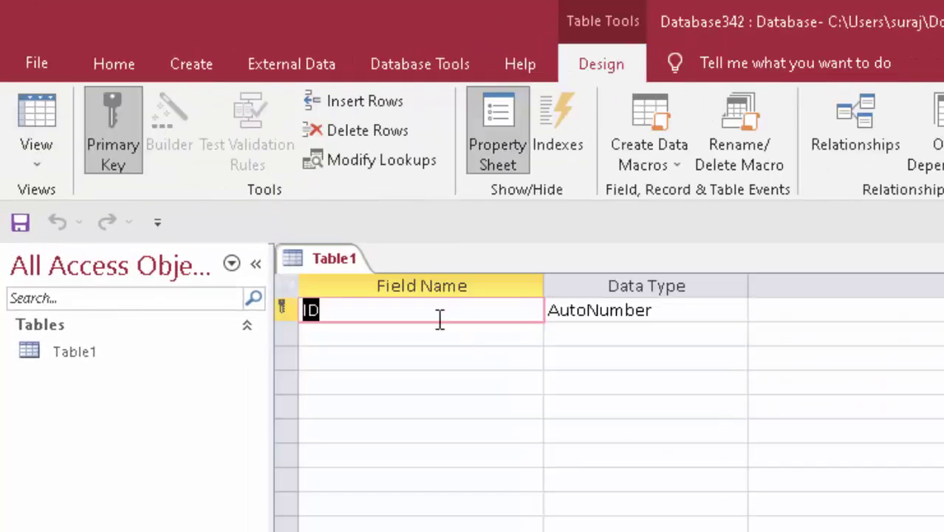
key("BackSpace")
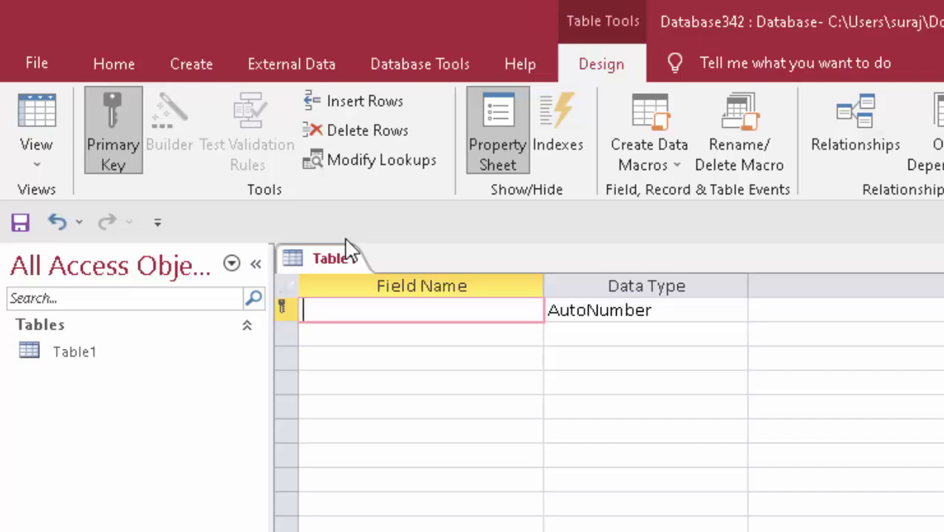
type("Rol")
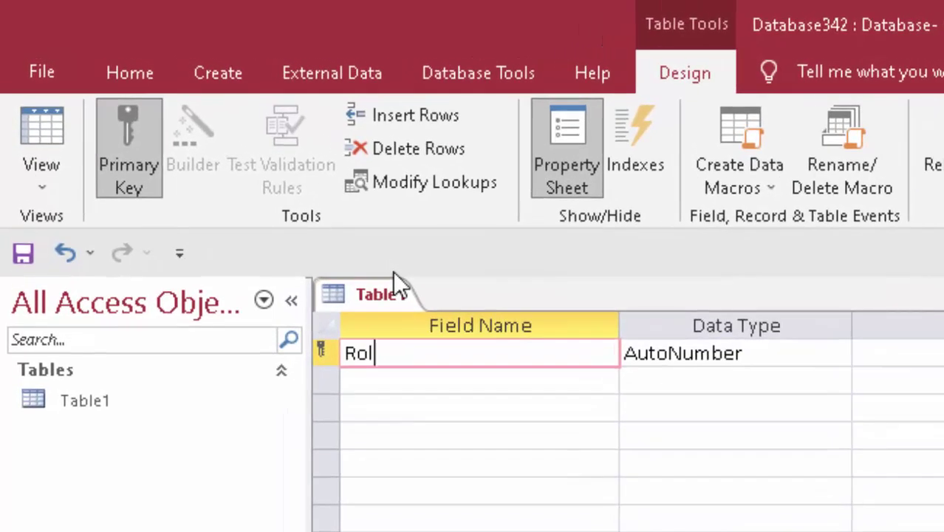
type("l num")
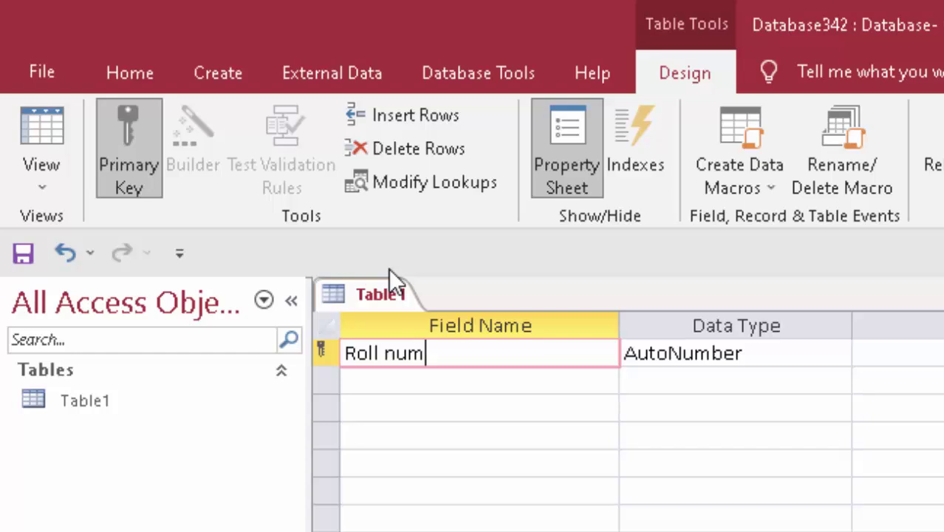
type("ber")
key("Tab")
key("Tab")
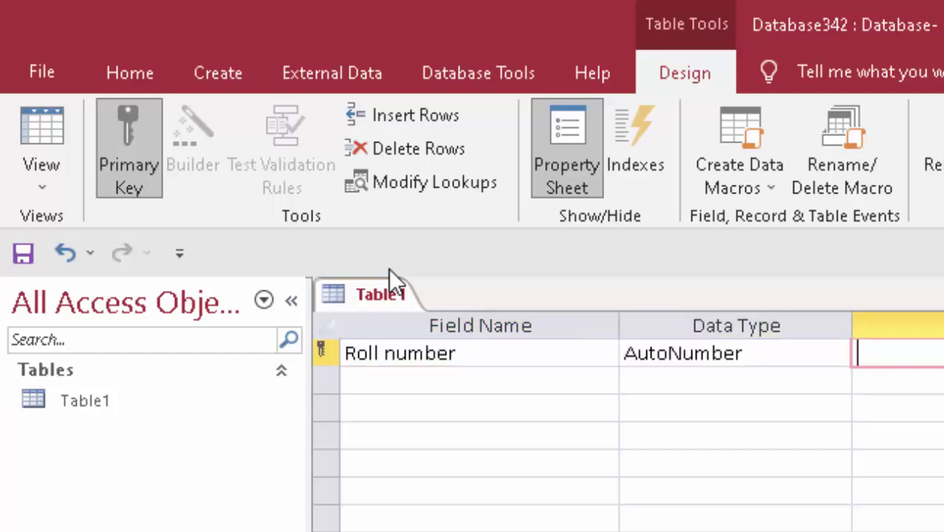
key("Tab")
Step: Add Name of Student and Computer as Short Text fields, then start the English field
type("Na")
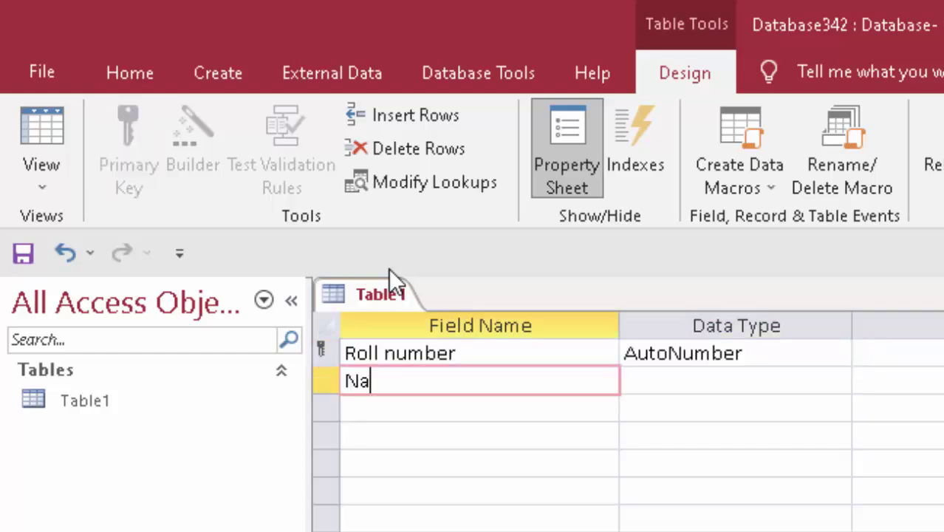
type("me o")
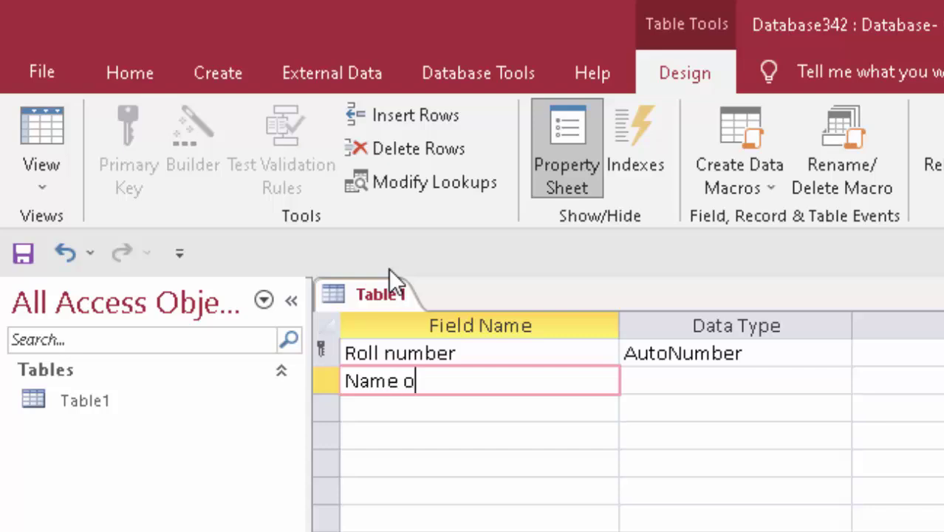
type("f Stu")
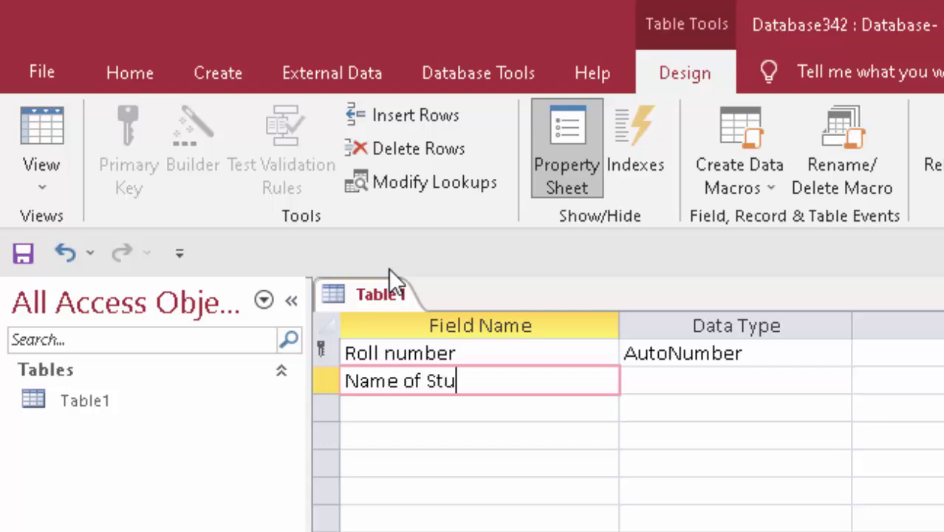
type("dent")
key("Tab")
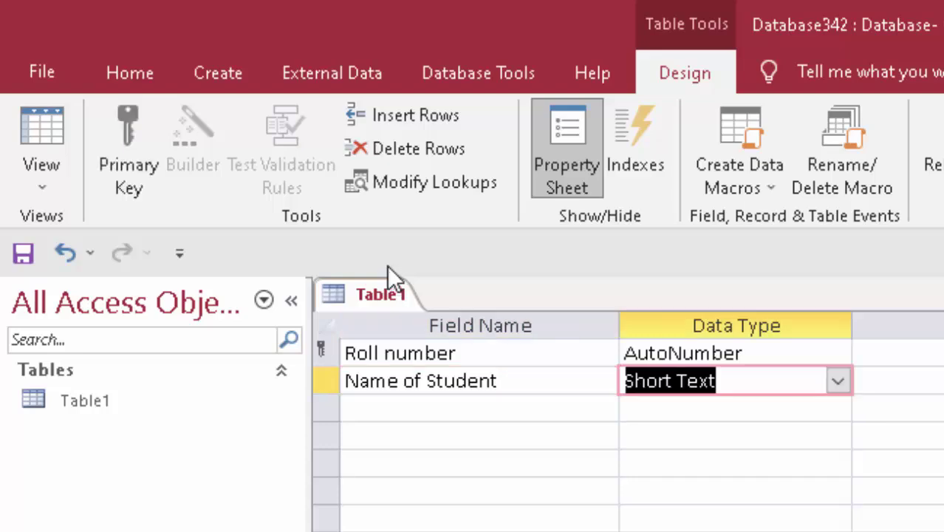
key("Down")
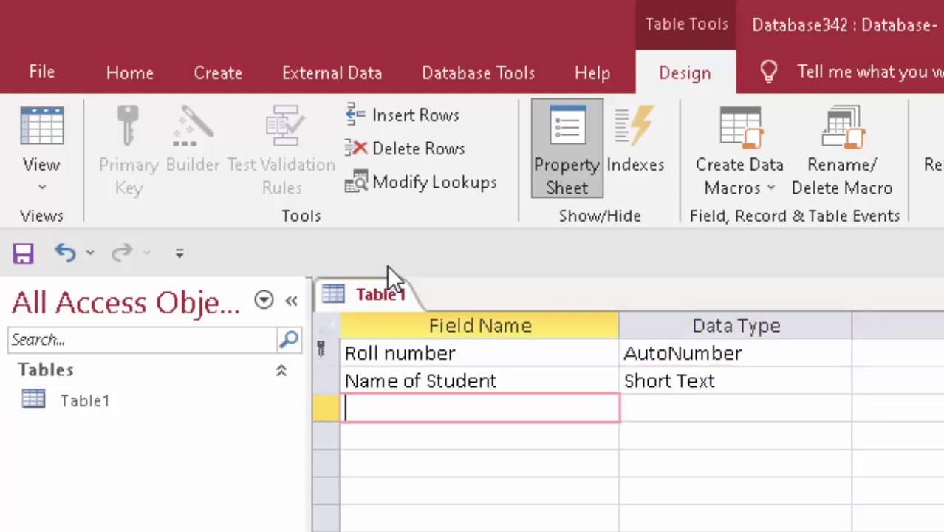
type("Co")
type("mputer")
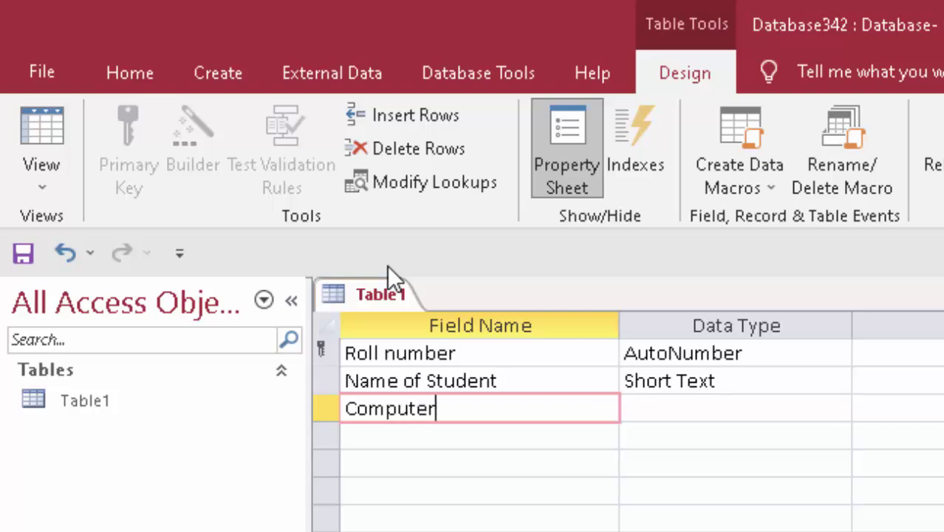
key("Tab")
key("Down")
type("English")
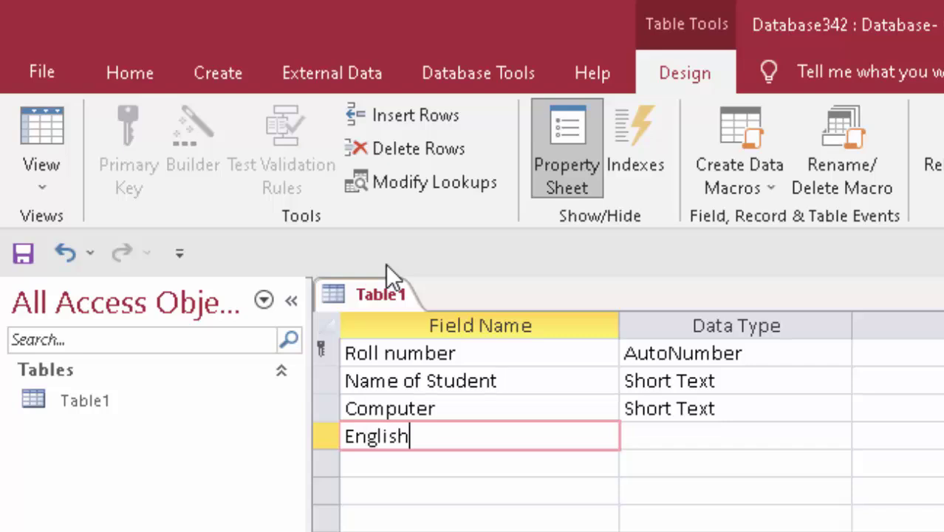
Step: Change English and Computer to Number fields and save Table1 back in Datasheet View
left_click(688, 437)
left_click(838, 436)
left_click(742, 518)
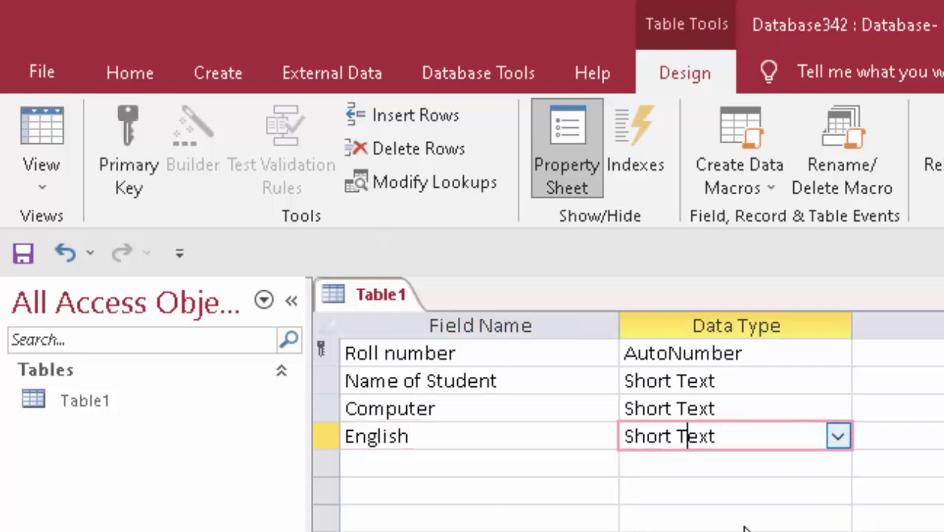
left_click(828, 416)
left_click(839, 413)
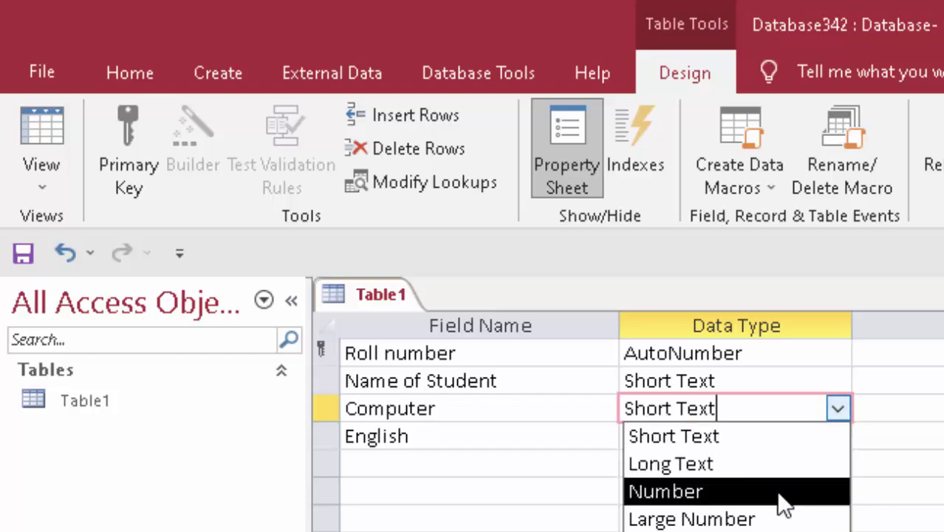
left_click(776, 492)
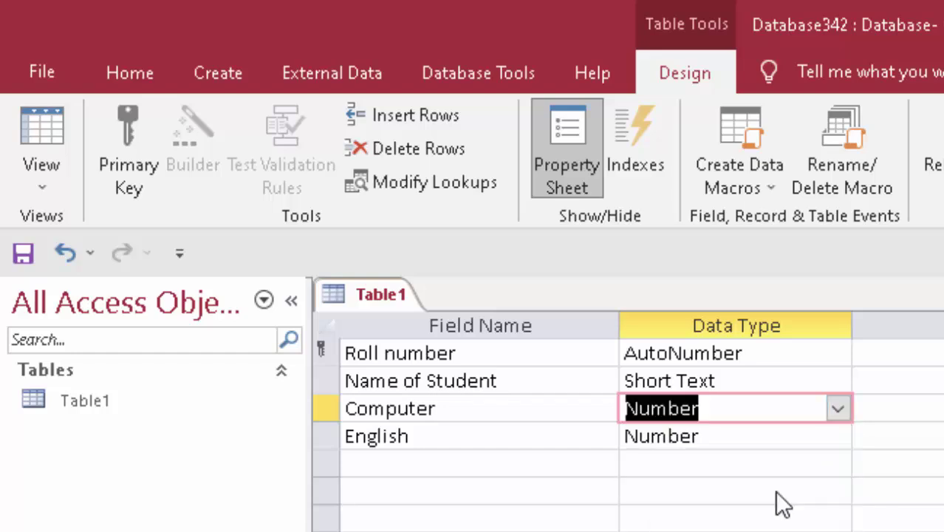
left_click(62, 139)
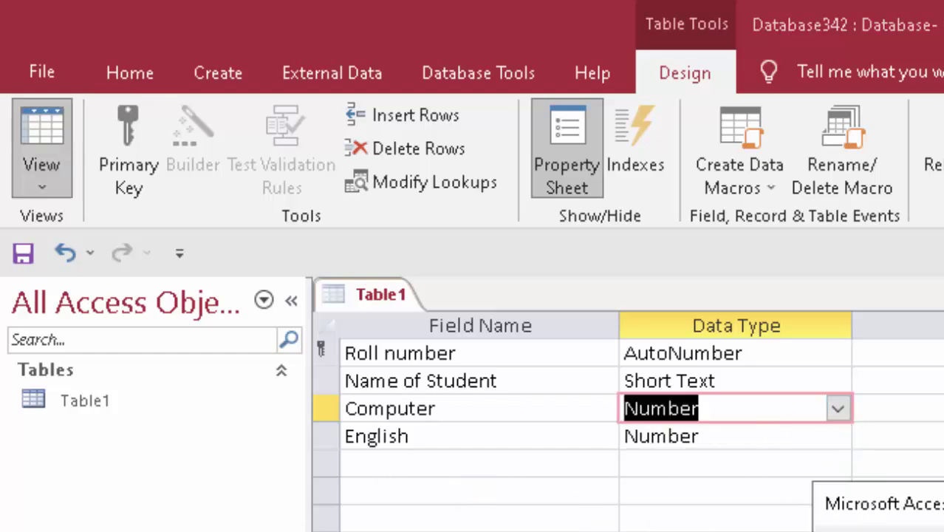
key("Return")
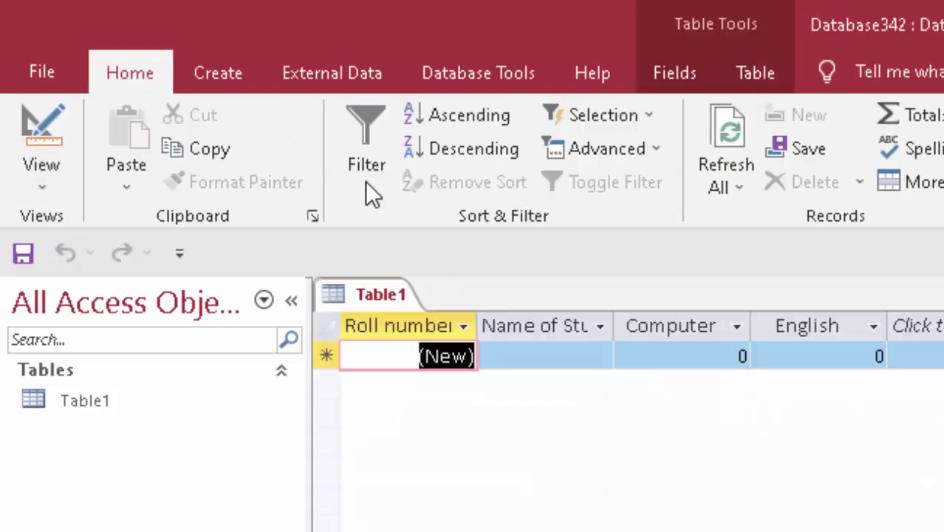
Step: Start the Report Wizard and add Roll number, Name of Student, Computer and English
left_click(241, 80)
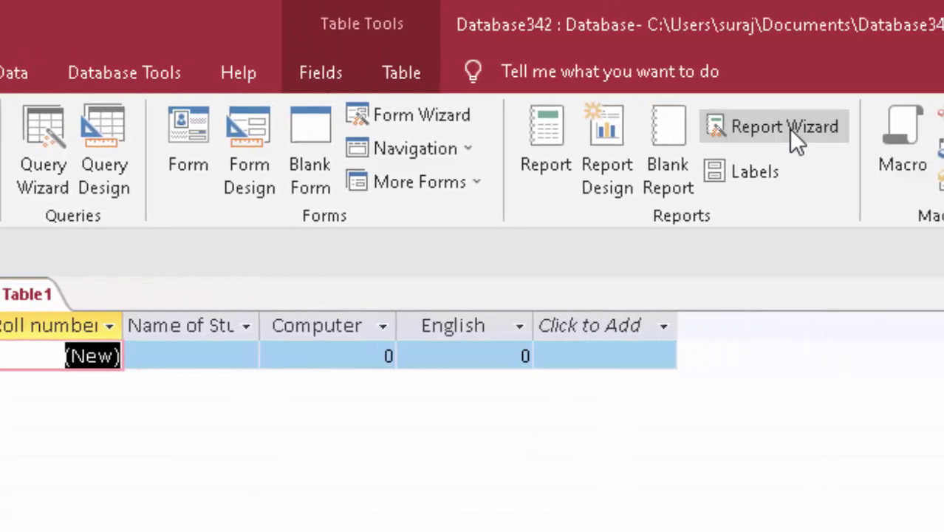
left_click(660, 128)
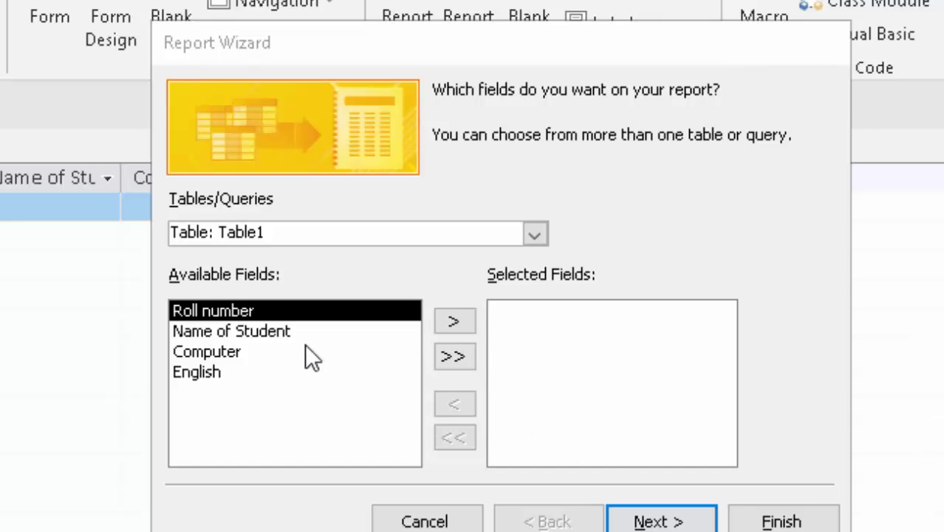
left_click(453, 321)
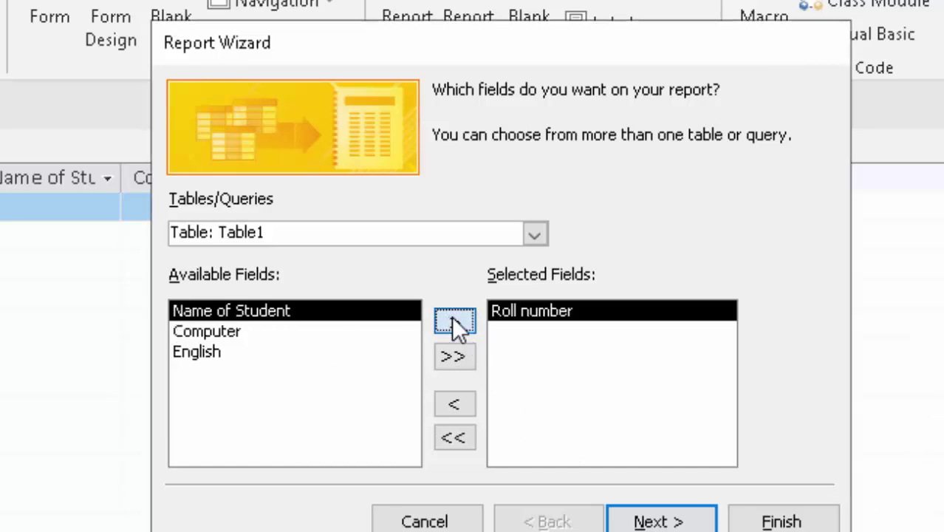
left_click(453, 321)
left_click(453, 322)
left_click(454, 322)
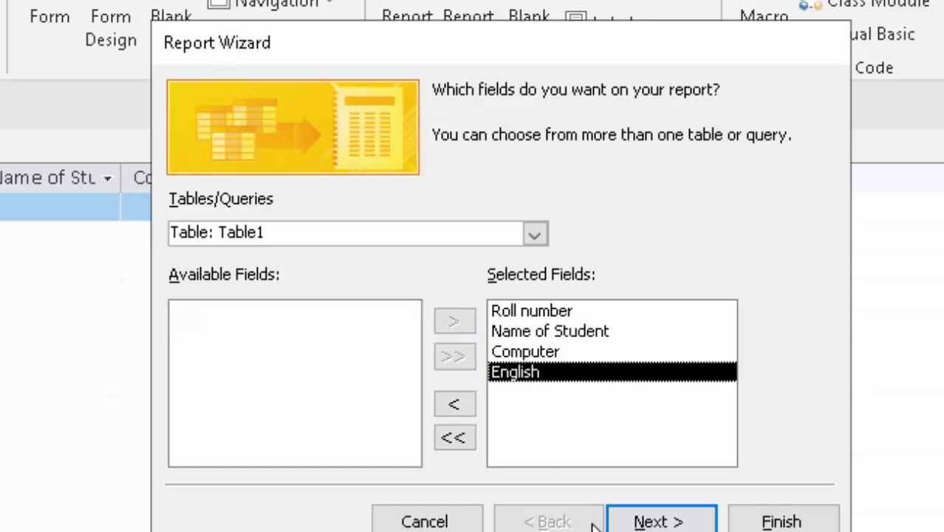
Step: Group the report by Roll number, choose the Stepped layout, and finish it titled Table1
left_click(679, 517)
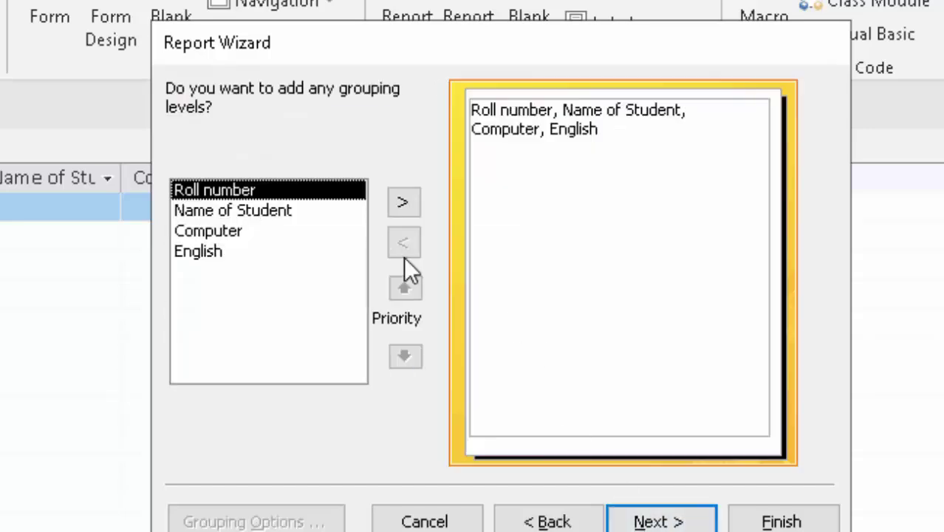
left_click(402, 201)
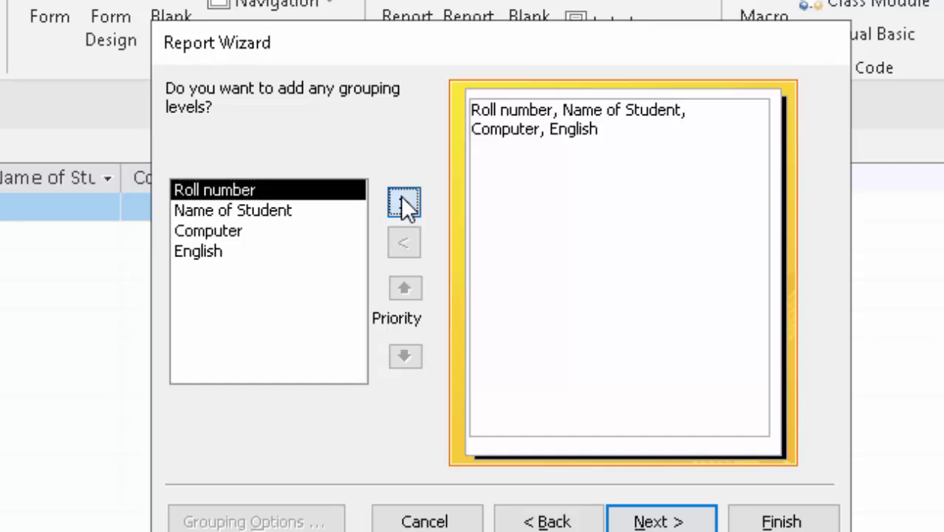
left_click(640, 522)
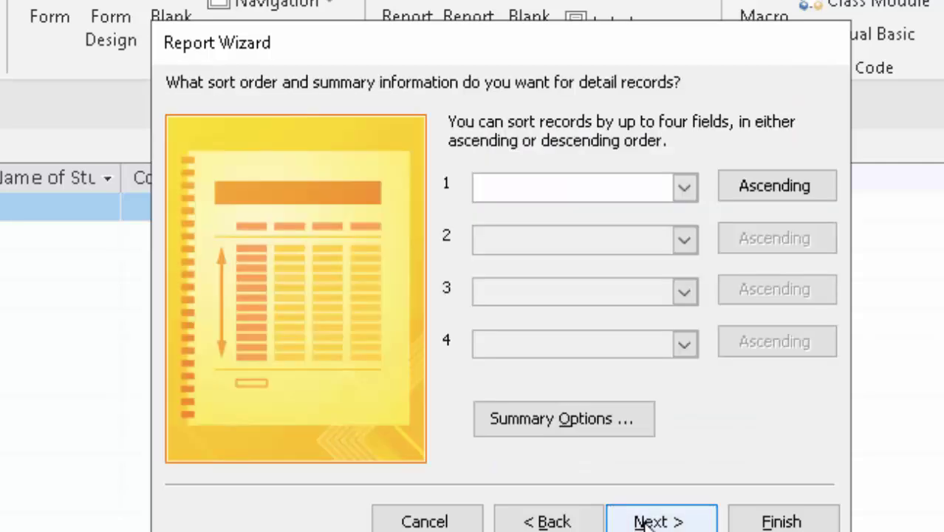
left_click(640, 522)
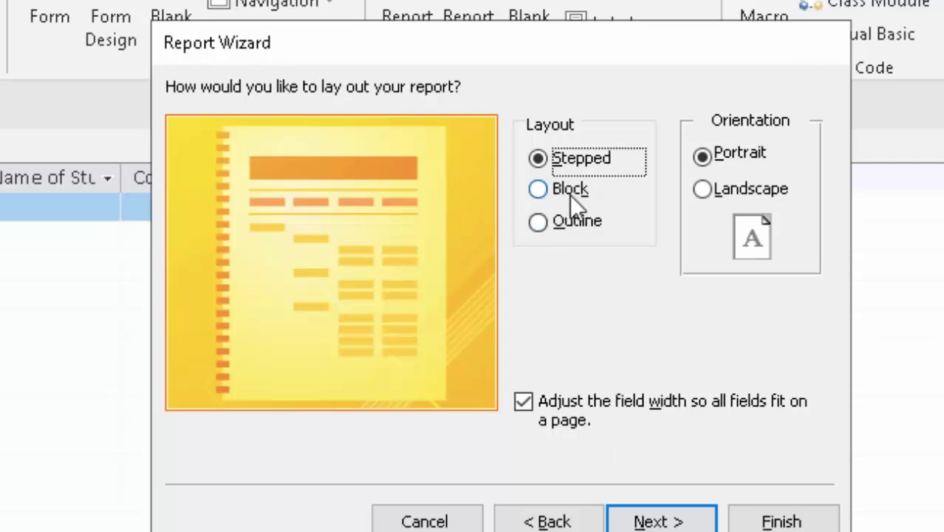
left_click(588, 224)
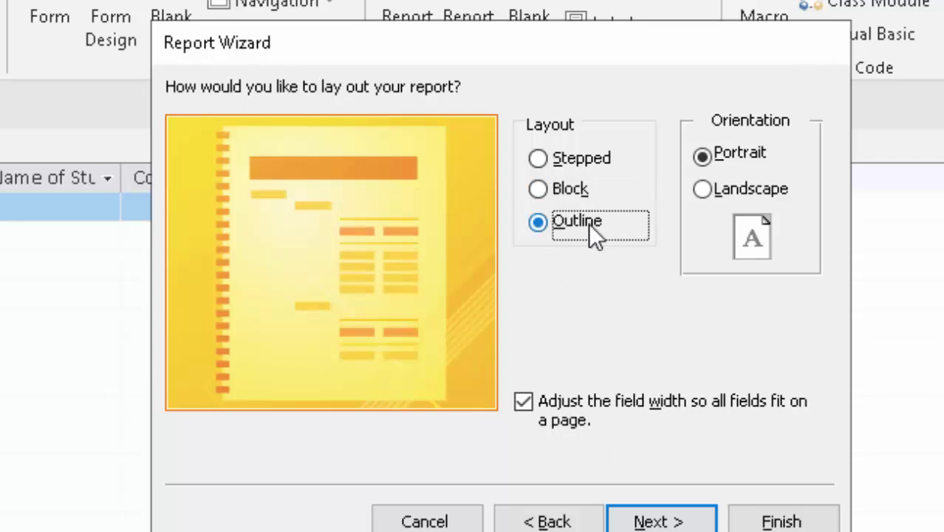
left_click(588, 158)
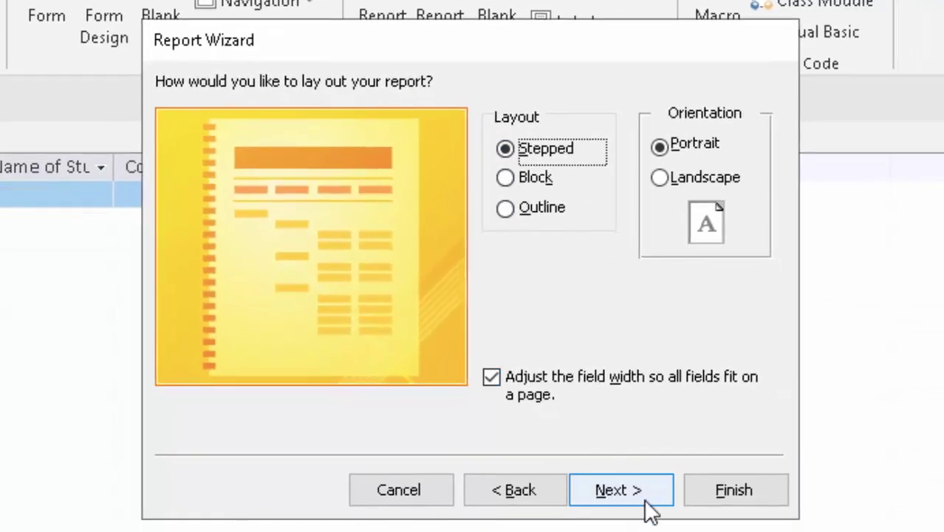
left_click(649, 508)
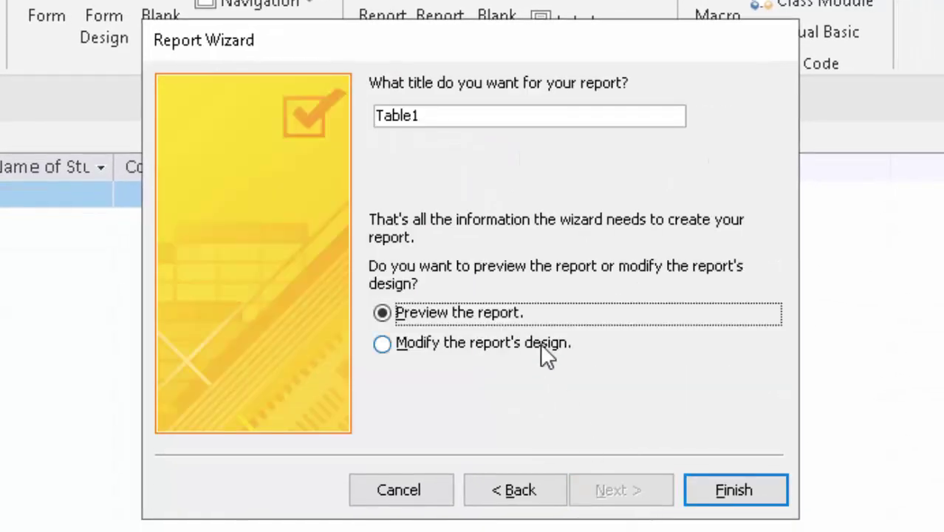
left_click(765, 487)
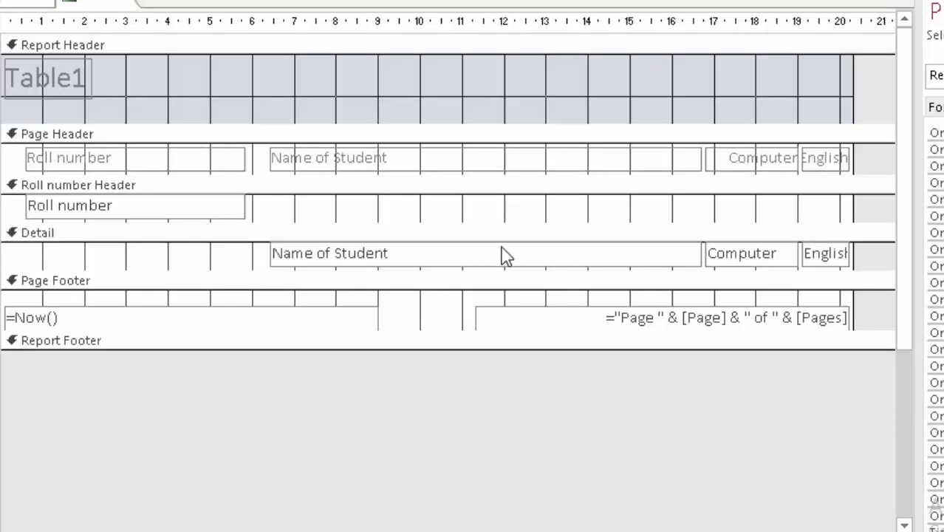
Step: Narrow the Name of Student heading and data box, and shorten the Detail section
left_click(687, 163)
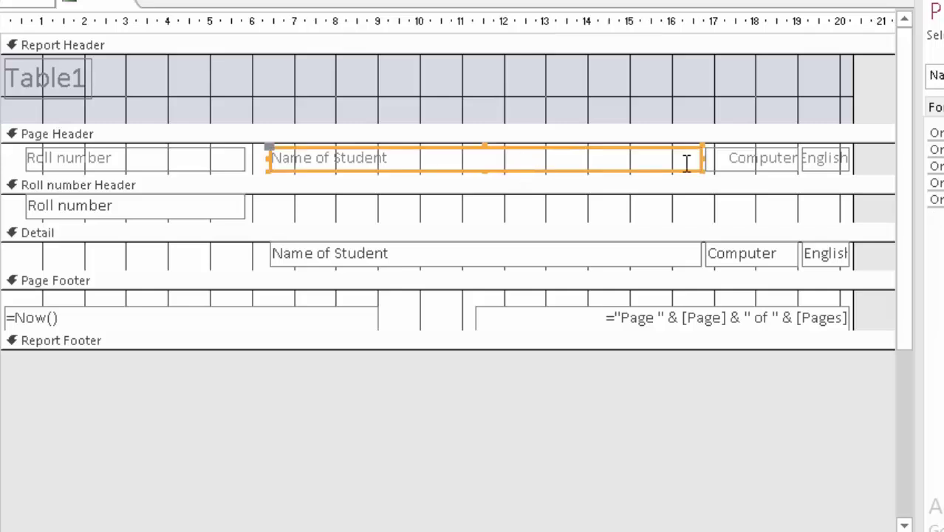
left_click_drag(702, 158, 482, 180)
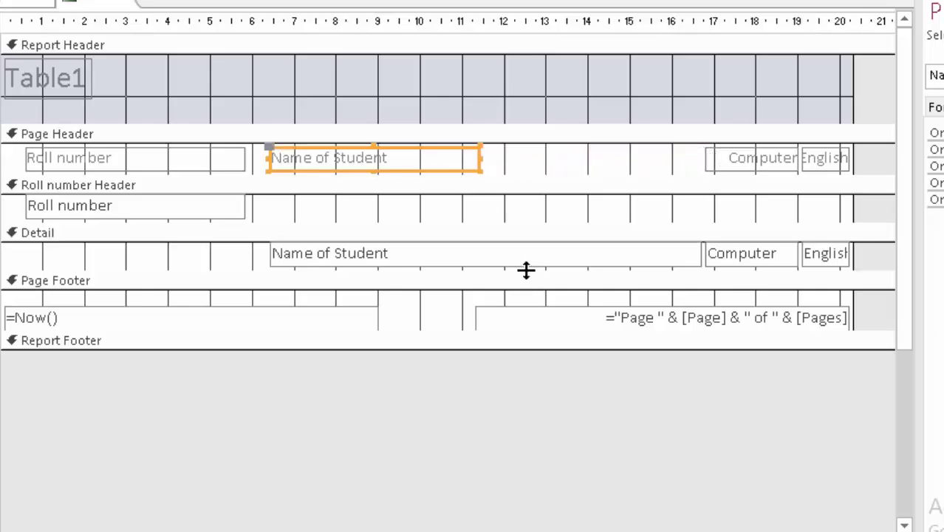
left_click(607, 261)
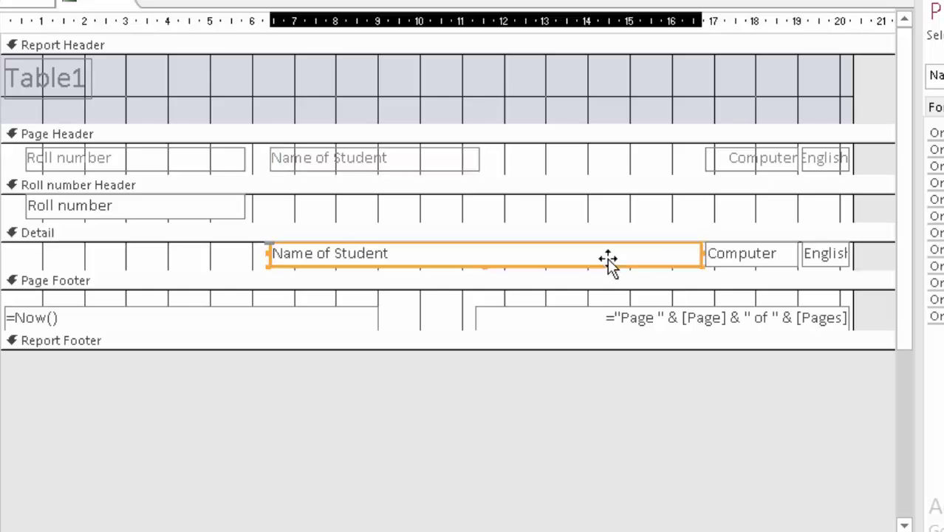
left_click_drag(547, 274, 482, 270)
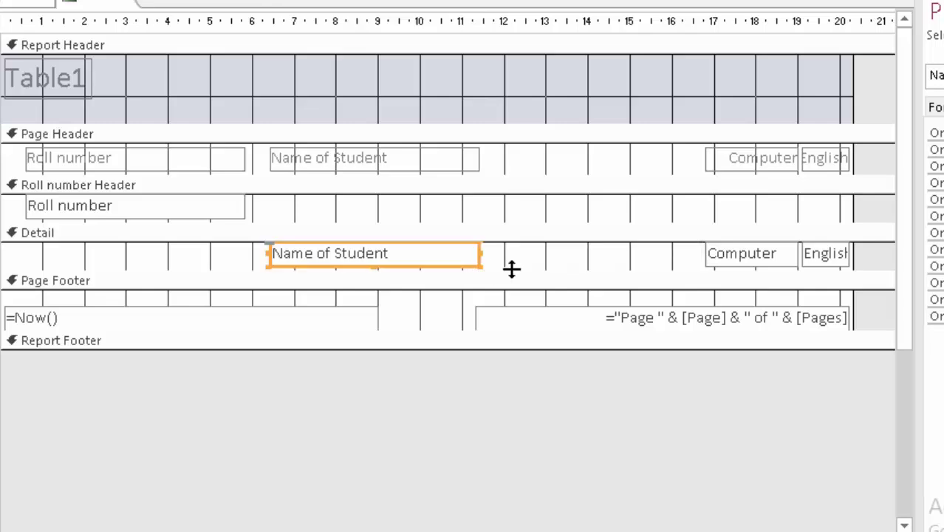
left_click_drag(738, 266, 549, 257)
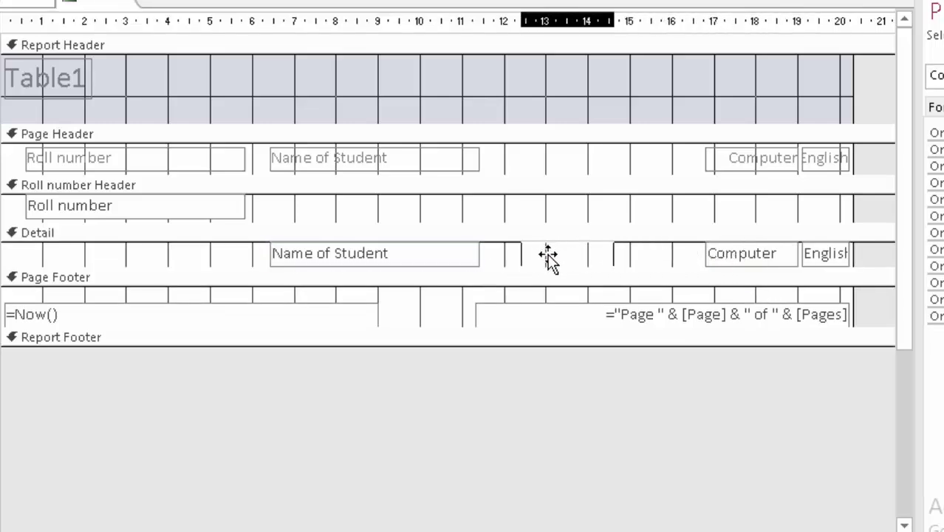
Step: Move the Computer and English boxes left beside Name of Student and heighten the Detail section
mouse_move(755, 163)
left_mouse_down()
mouse_move(530, 169)
mouse_move(544, 169)
left_mouse_up()
mouse_move(809, 164)
left_mouse_down()
mouse_move(611, 161)
mouse_move(637, 169)
mouse_move(673, 158)
left_mouse_up()
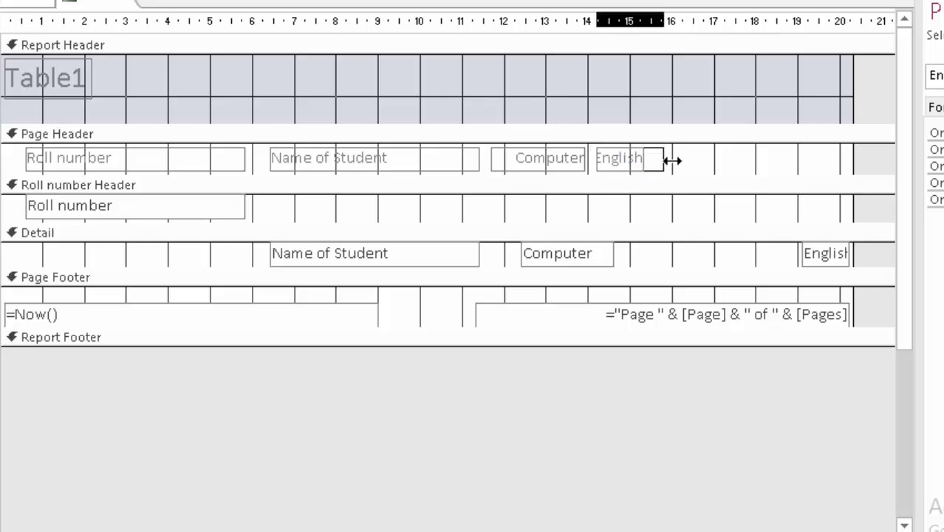
mouse_move(825, 258)
left_mouse_down()
mouse_move(652, 262)
mouse_move(686, 257)
left_mouse_up()
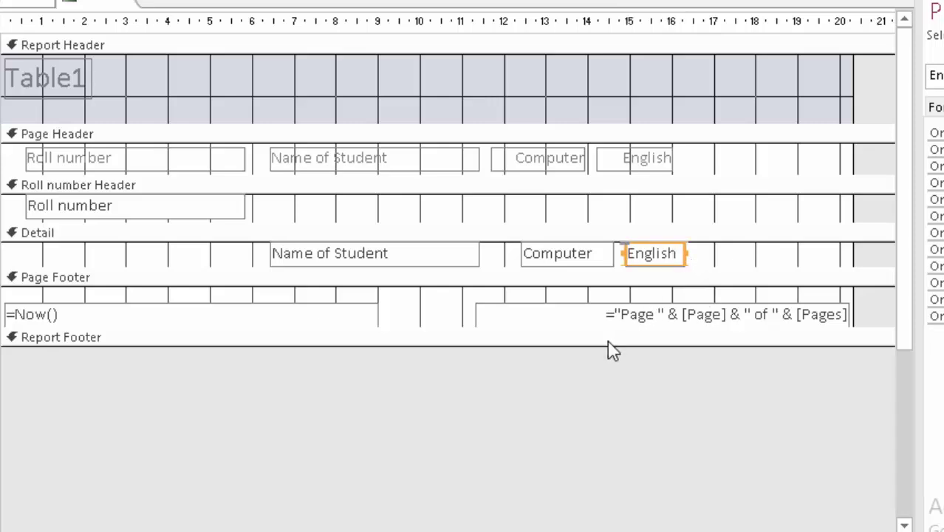
left_click_drag(489, 268, 497, 375)
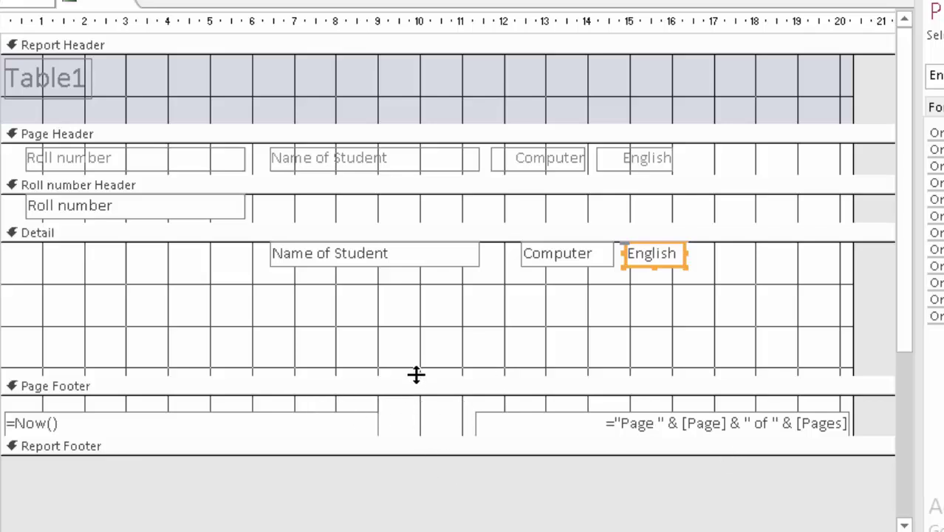
Step: Move the Roll number box into the Detail row, nudge Computer left, and resize Detail
left_click_drag(415, 375, 430, 312)
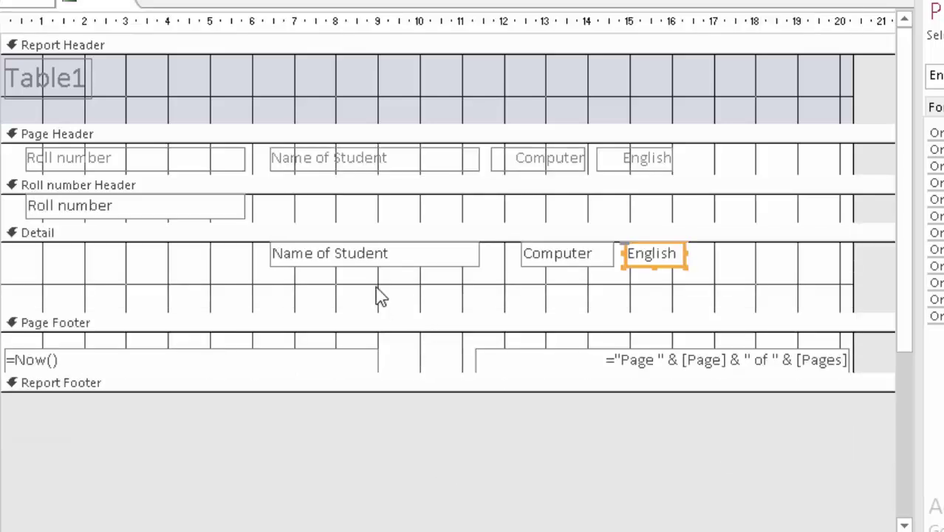
left_click_drag(175, 216, 168, 266)
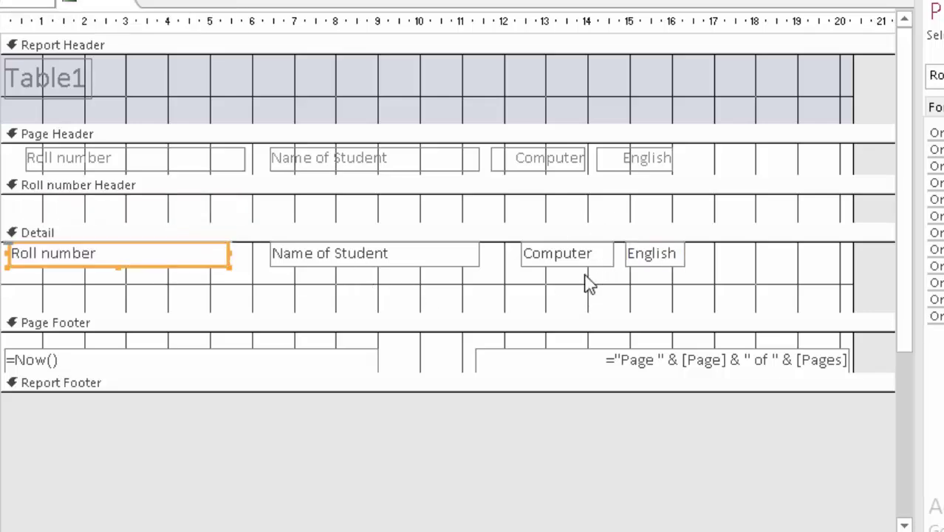
left_click(563, 261)
key("Left")
key("Left")
key("Left")
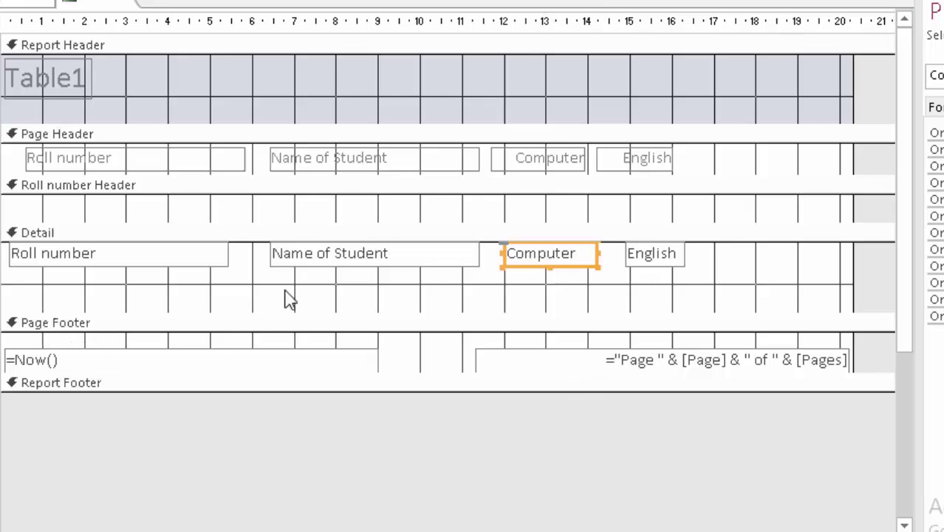
left_click_drag(544, 313, 535, 364)
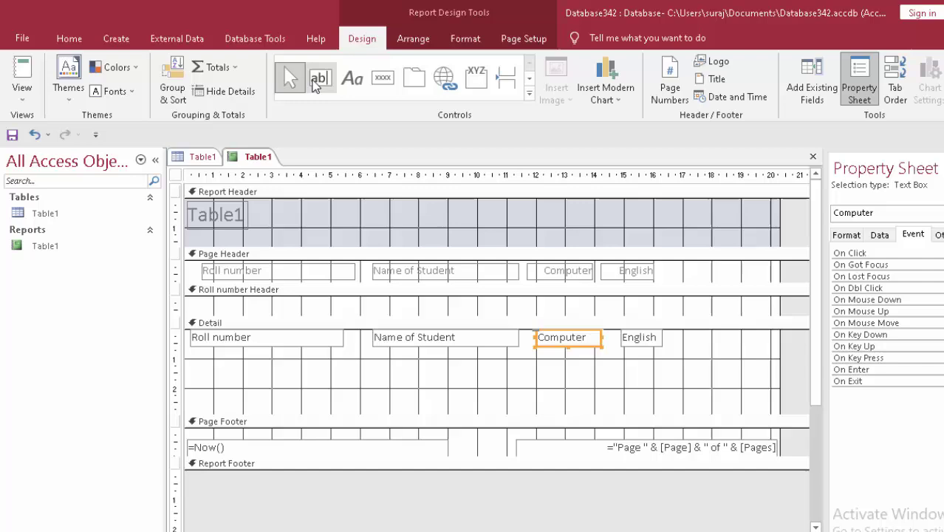
Step: Draw a new unbound text box in the Detail section under Computer
left_click(317, 83)
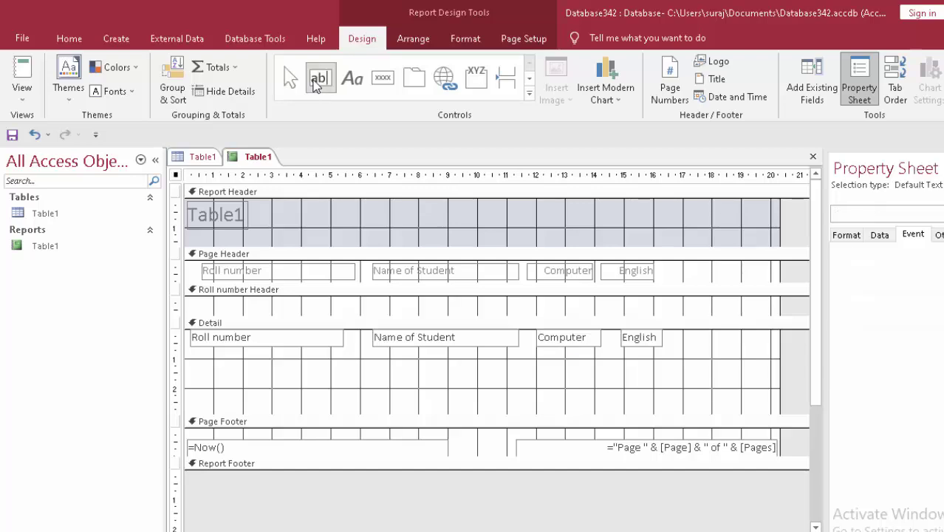
left_click_drag(514, 360, 637, 381)
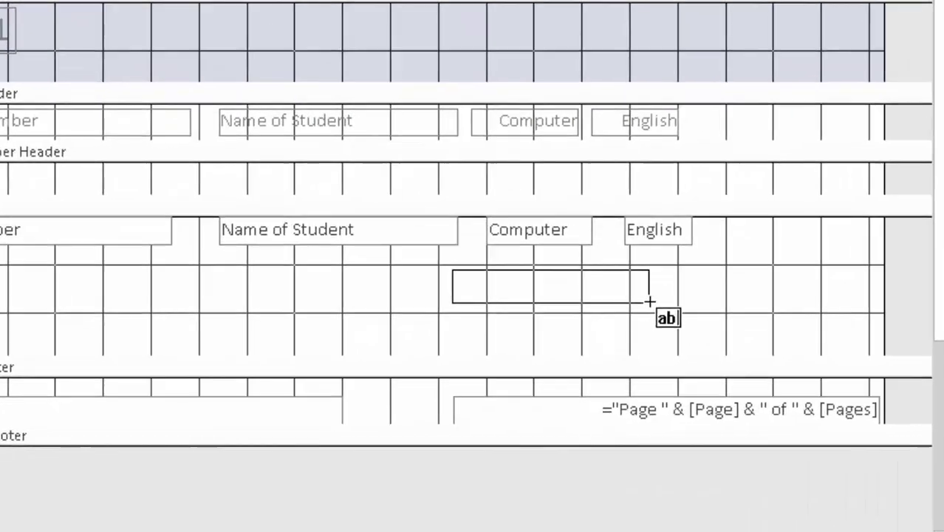
left_click_drag(649, 301, 650, 302)
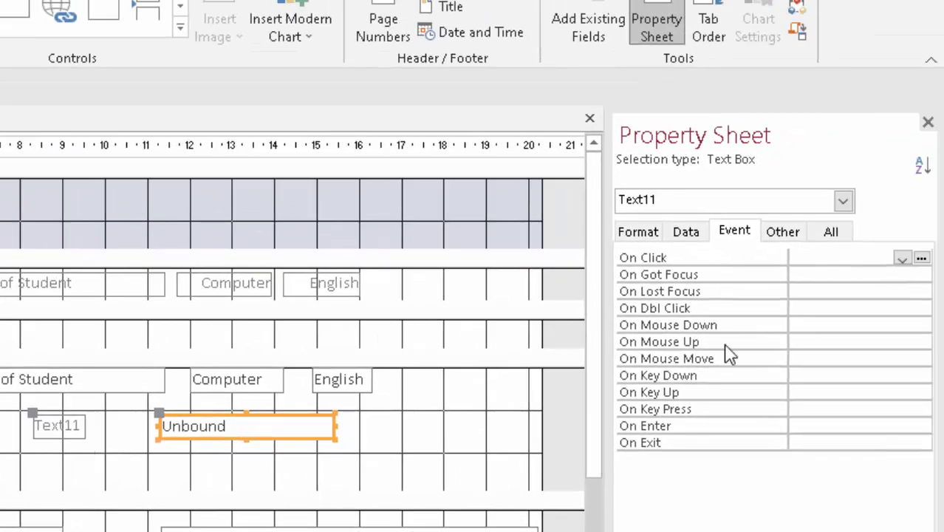
Step: Rename the new text box to Total in the Property Sheet's All tab
left_click(799, 236)
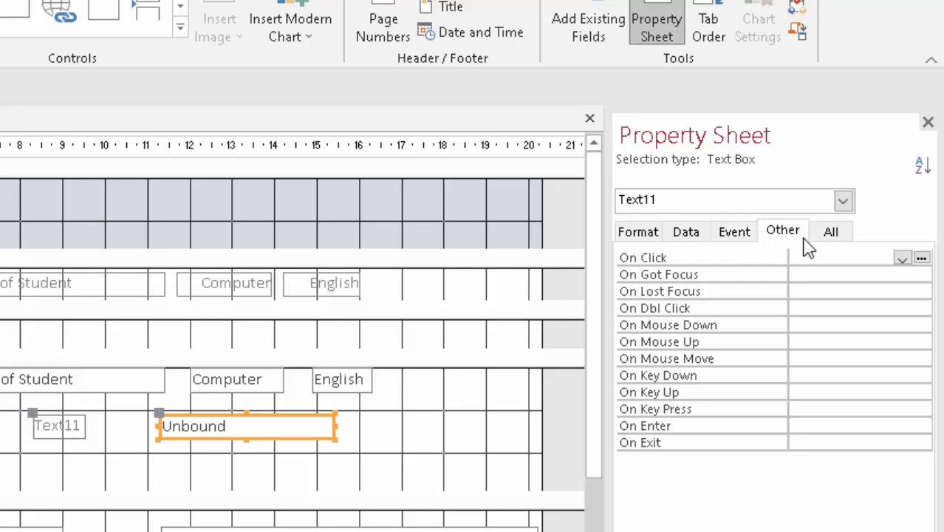
left_click(846, 235)
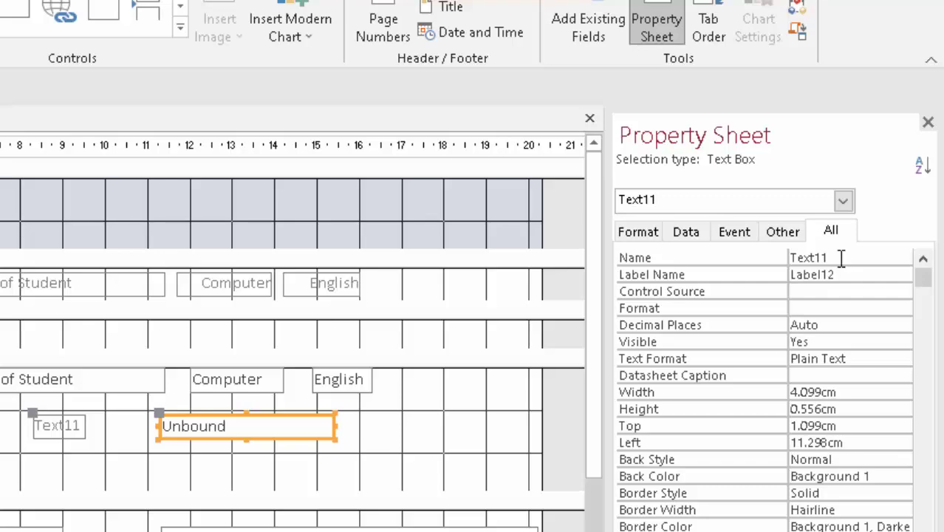
double_click(796, 257)
key("BackSpace")
type("Tot")
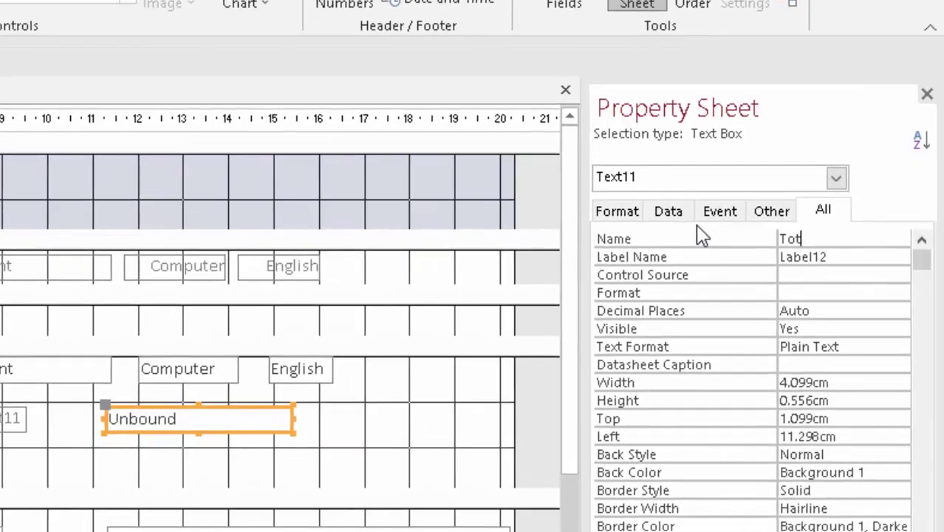
type("al")
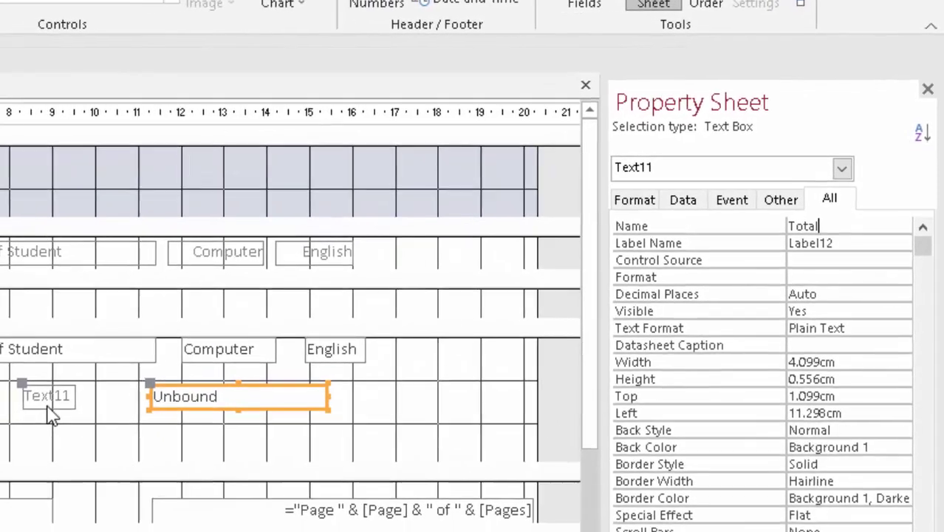
left_click(59, 392)
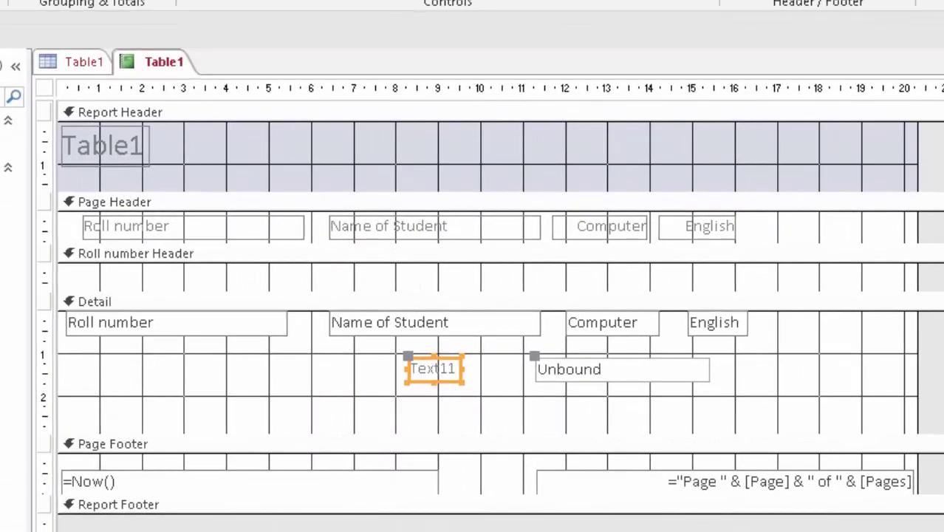
Step: Delete the Text11 label, move the Total box lower, and fill it Accent 6, Lighter 60%
key("Delete")
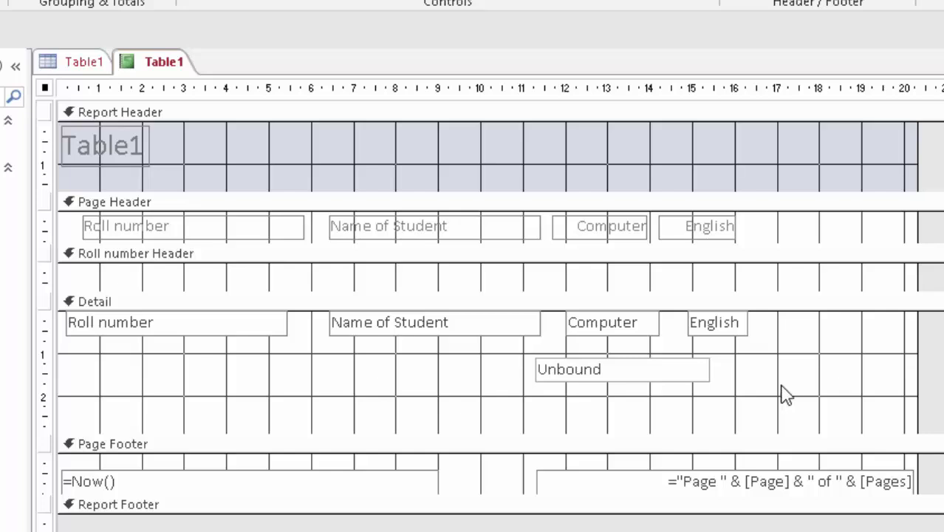
left_click(661, 381)
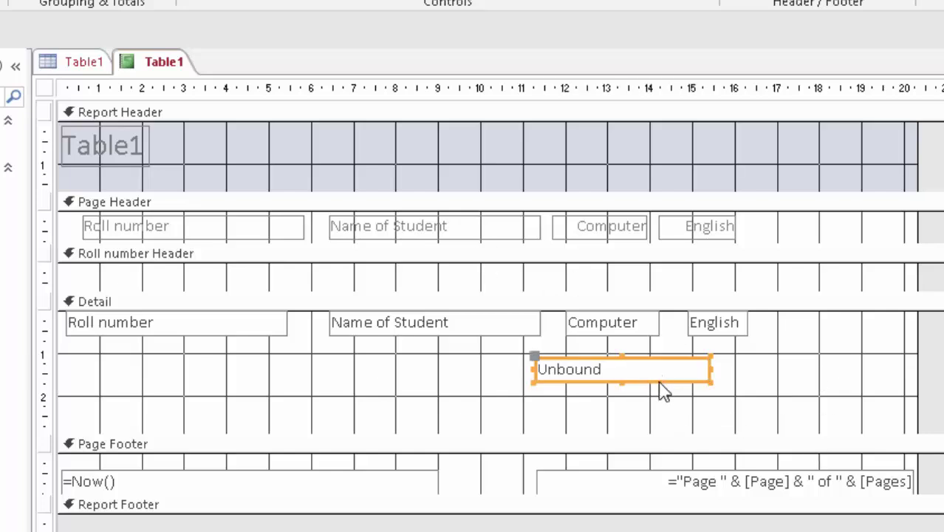
left_click_drag(675, 383, 734, 432)
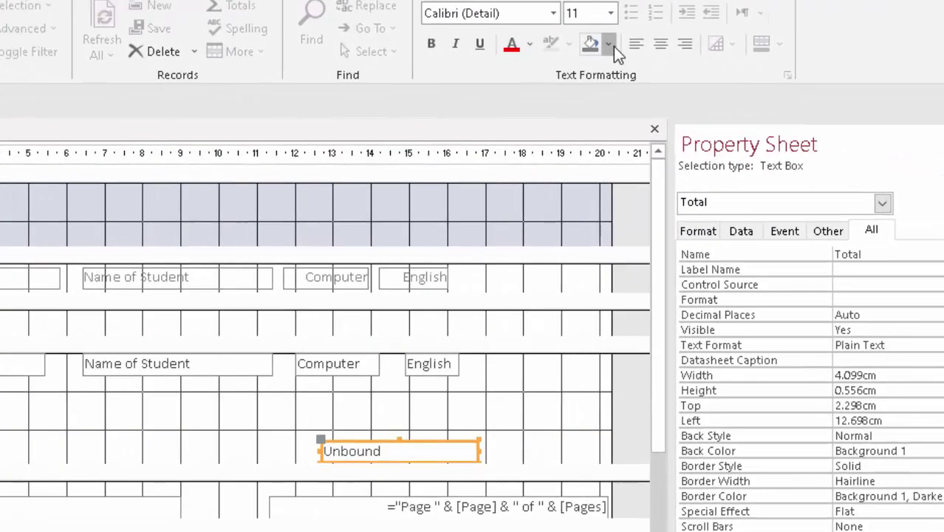
left_click(687, 83)
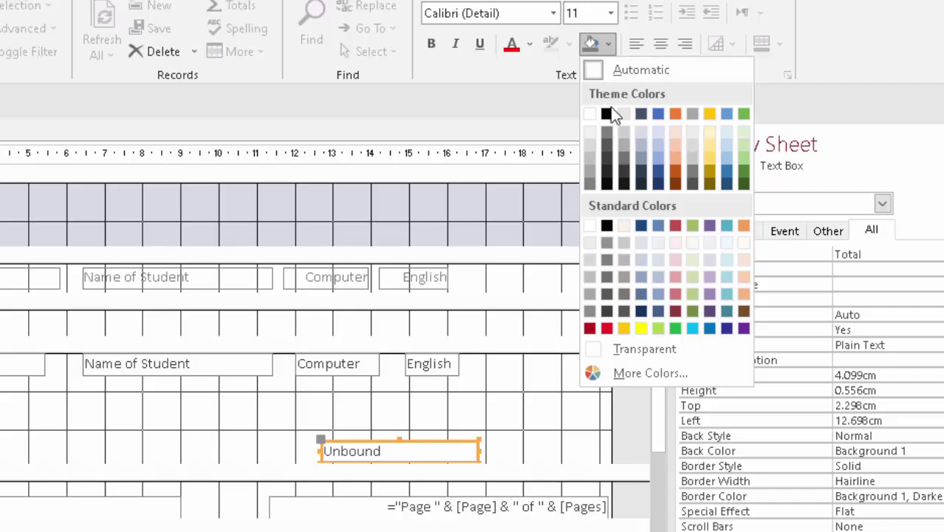
left_click(744, 145)
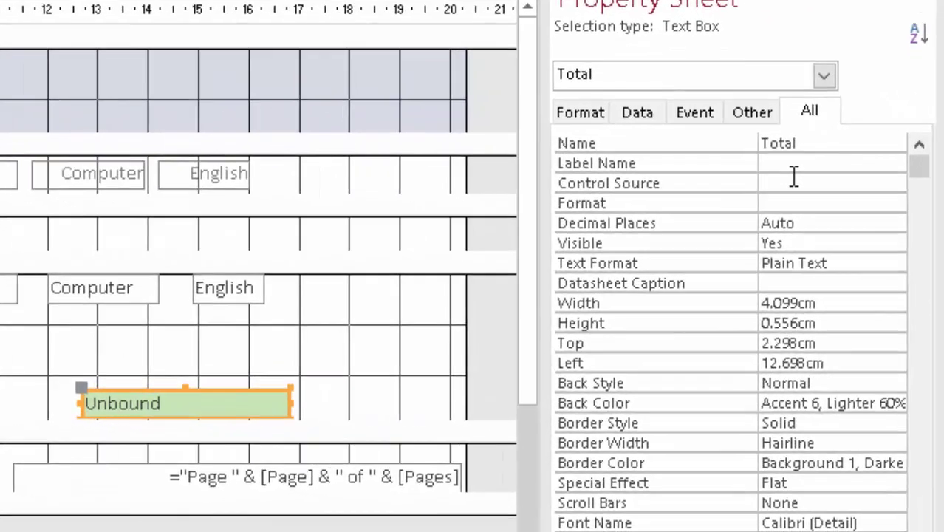
left_click(794, 182)
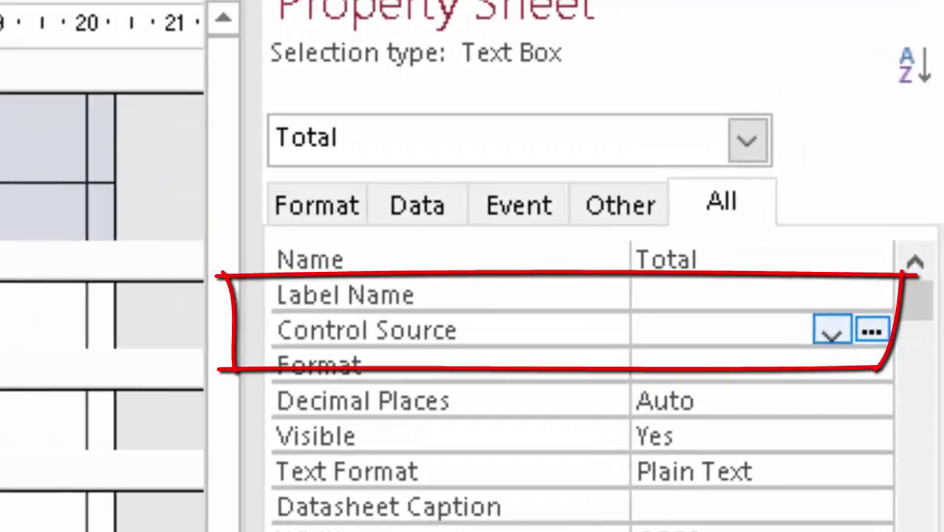
Step: Set the Total box's Control Source to =[Computer]+[English] and switch views to see the result
left_click(856, 328)
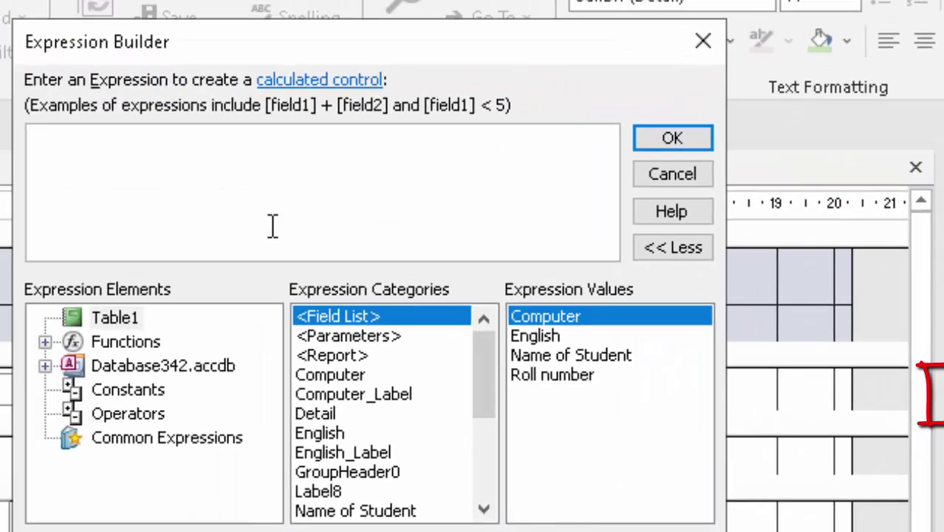
type("[")
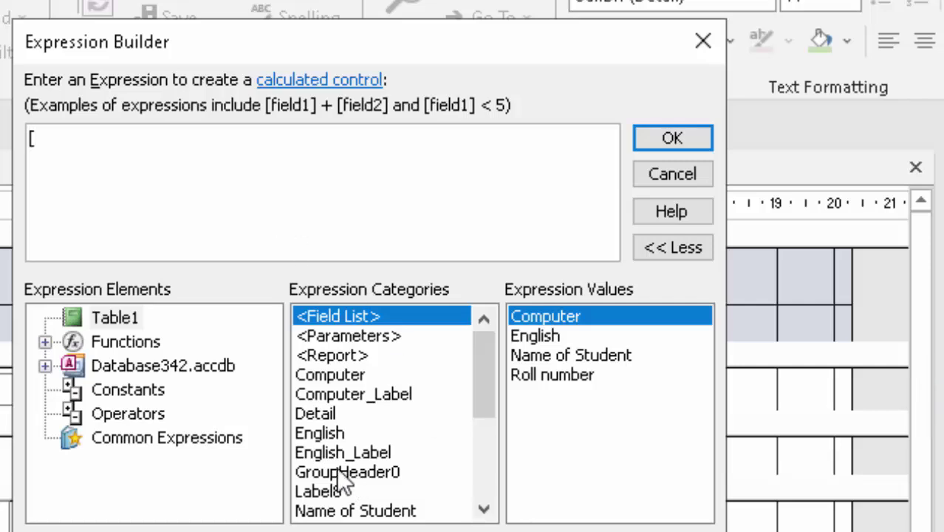
double_click(330, 380)
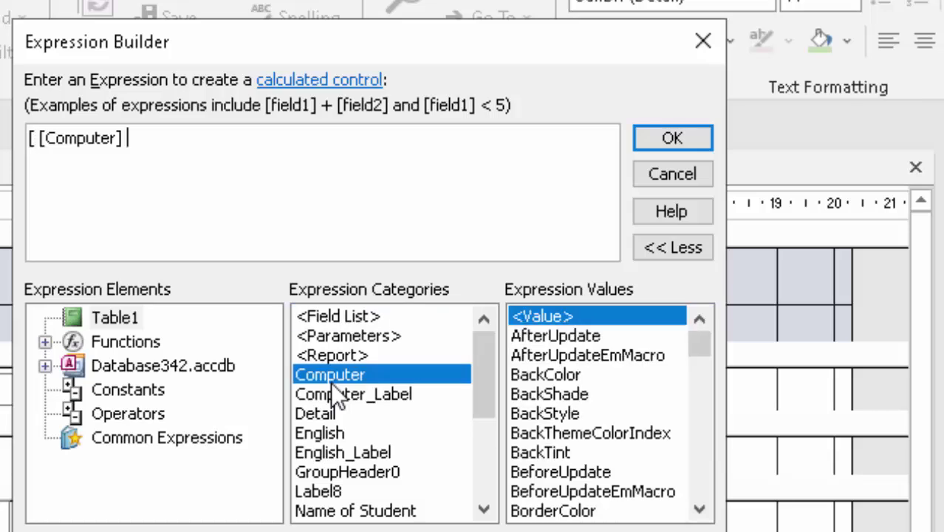
left_click(39, 140)
key("BackSpace")
key("BackSpace")
type("+")
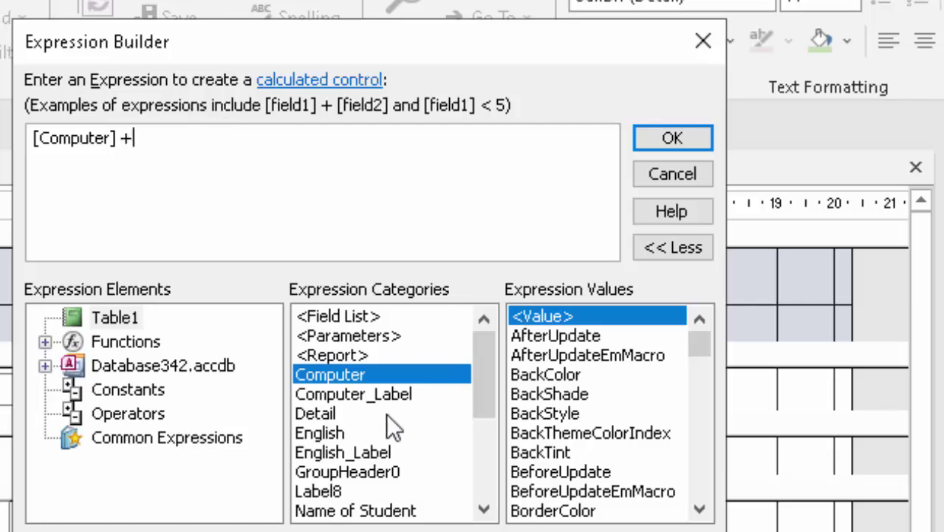
left_click(334, 429)
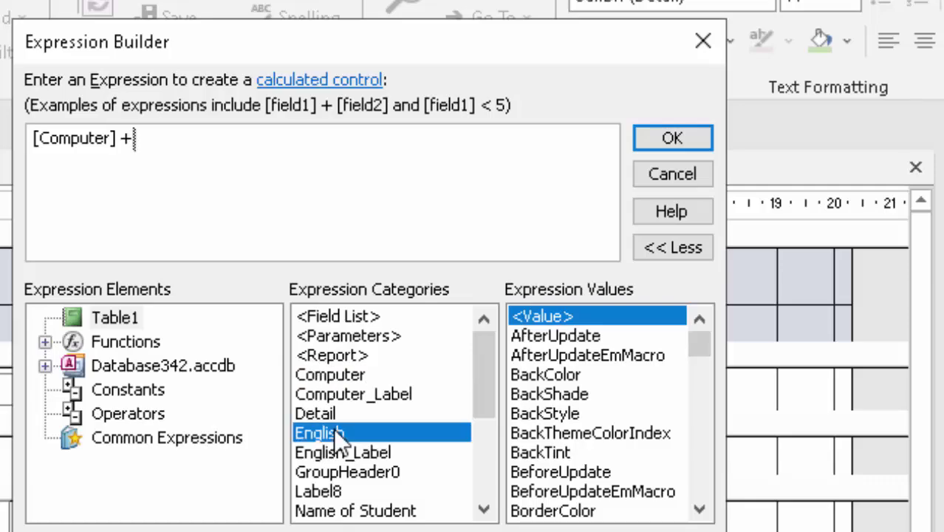
double_click(336, 433)
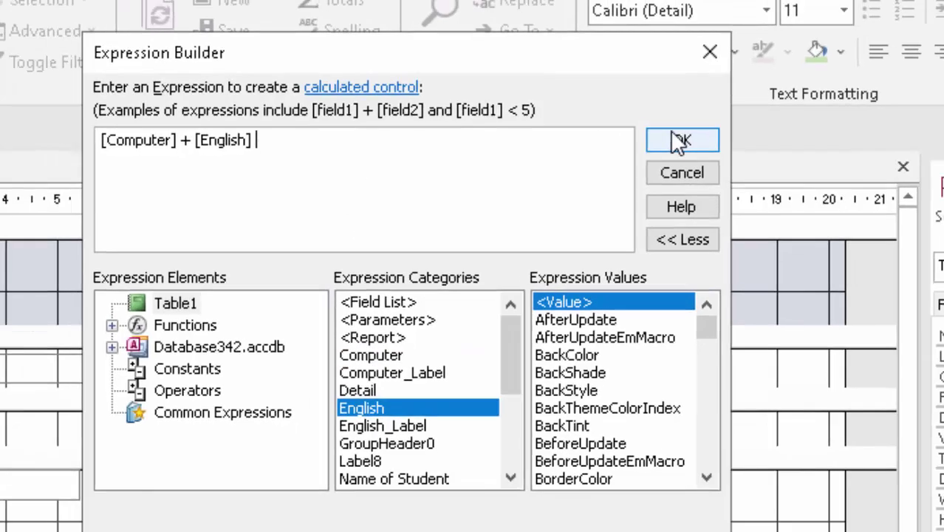
left_click(673, 138)
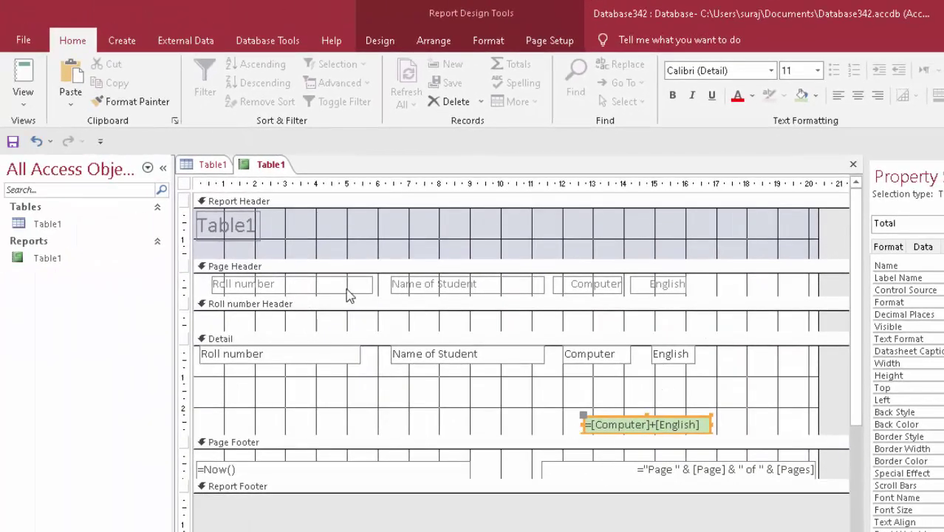
left_click(22, 74)
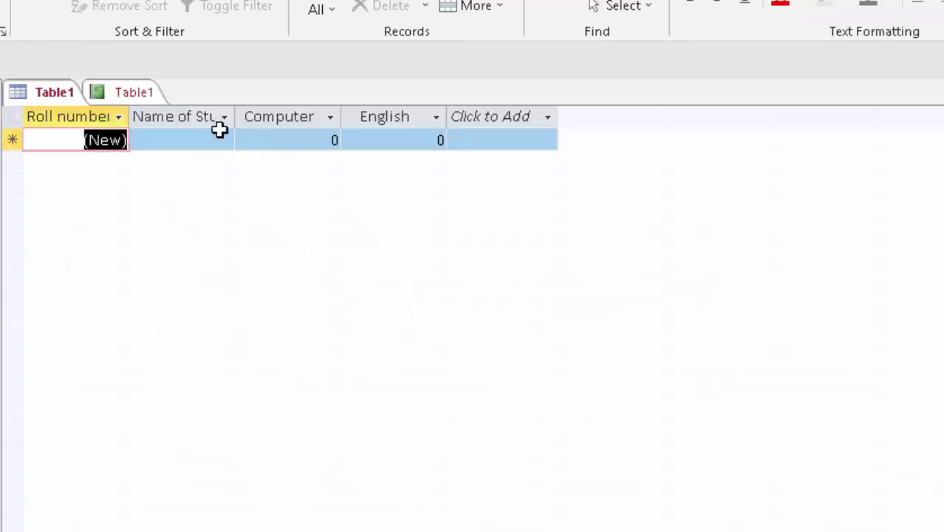
Step: Widen the Name of Student column and enter the first student with Computer 45, English 56
left_click_drag(237, 116, 289, 167)
left_click(224, 143)
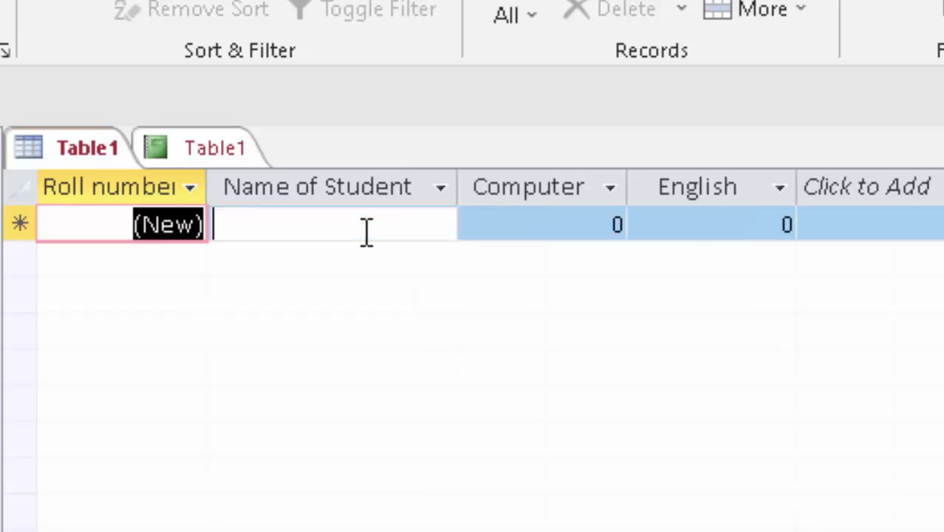
type("Ra")
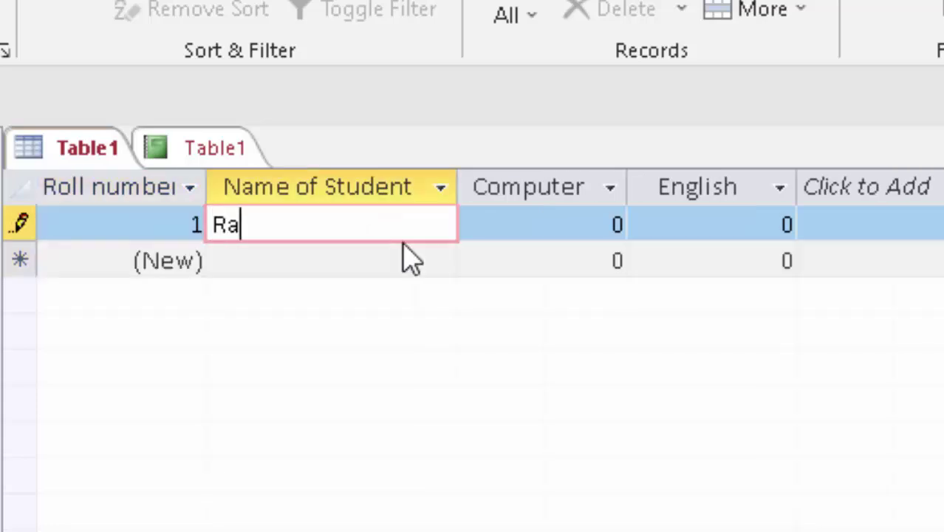
type("m")
key("Tab")
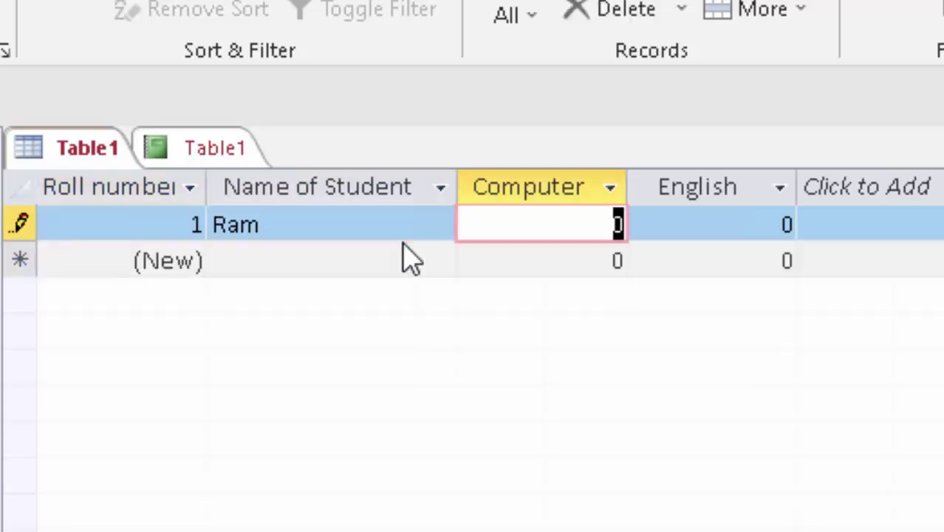
type("45")
key("Tab")
type("56")
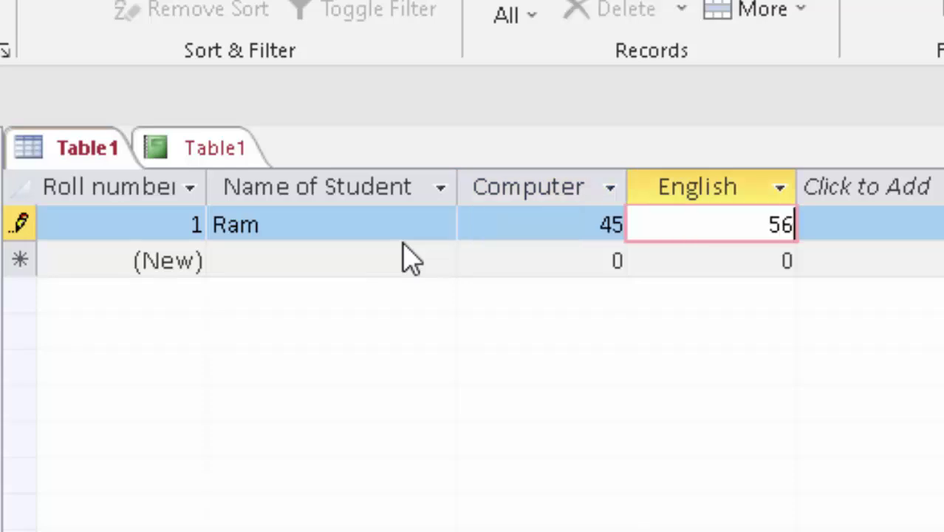
key("Tab")
Step: Add the remaining student rows, the third with Computer 55 and English 45
left_click(410, 259)
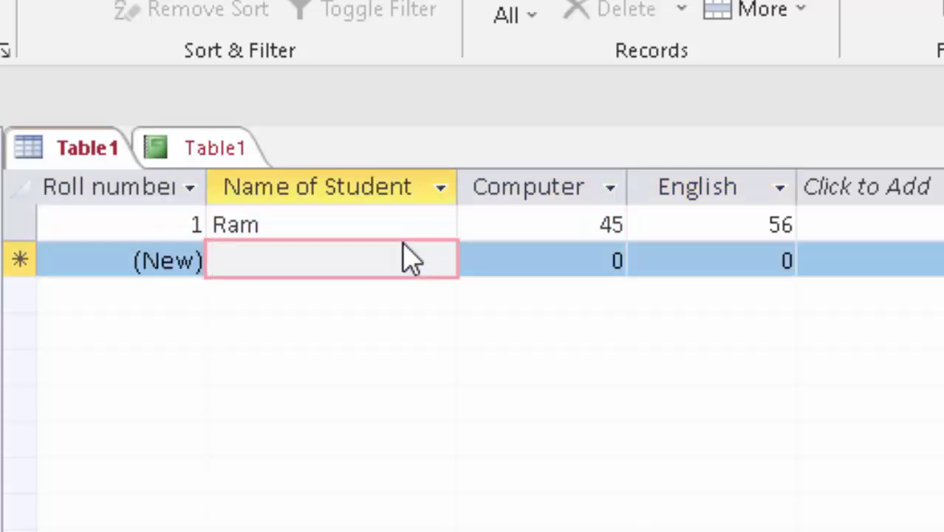
type("Shyam")
type("Ritesh")
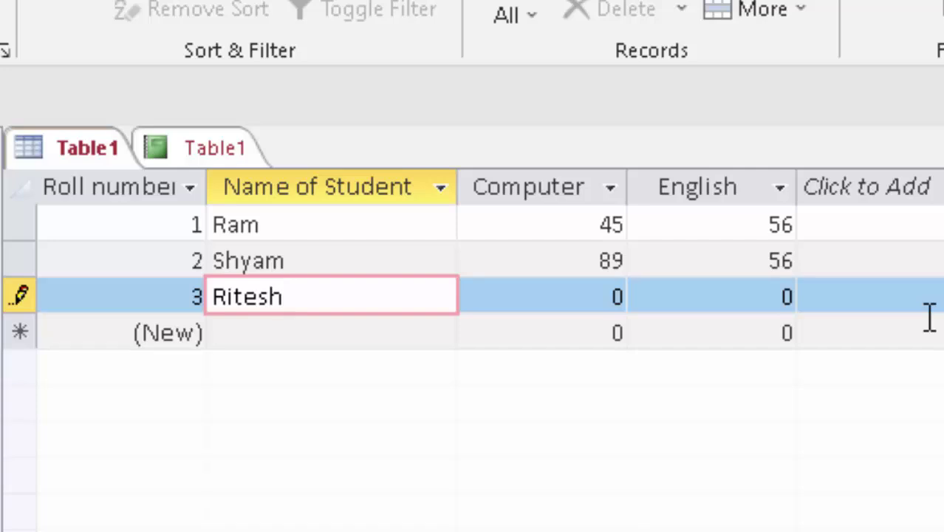
key("Tab")
type("55")
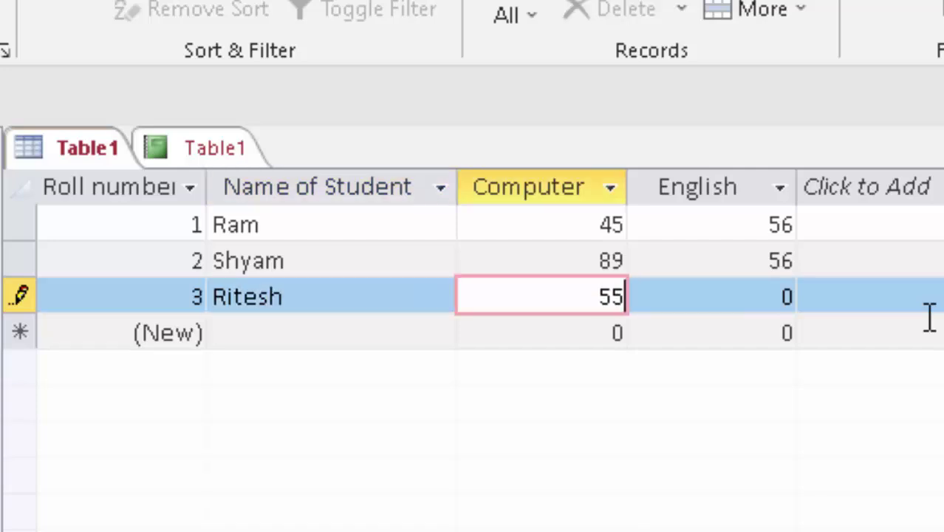
key("Tab")
type("45")
key("Tab")
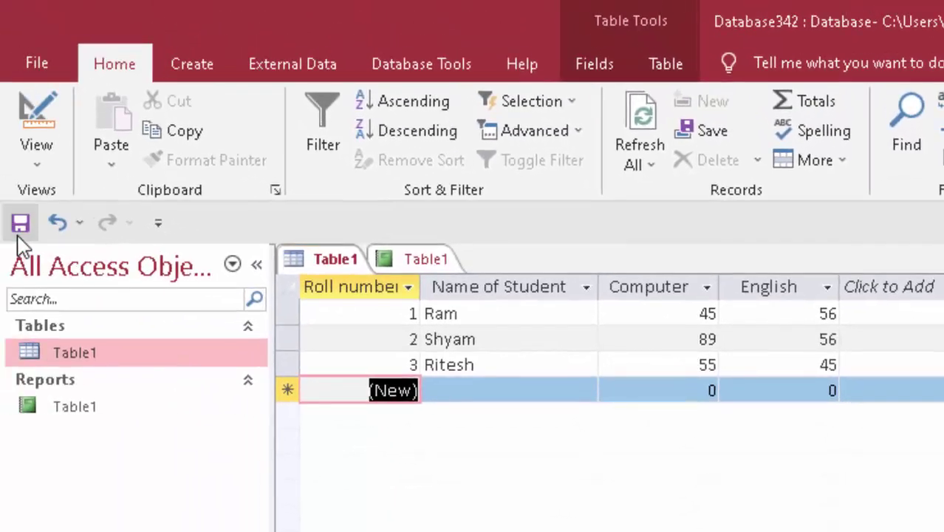
Step: Close the Table1 datasheet and view the report to confirm Totals 101, 145 and 100
right_click(329, 272)
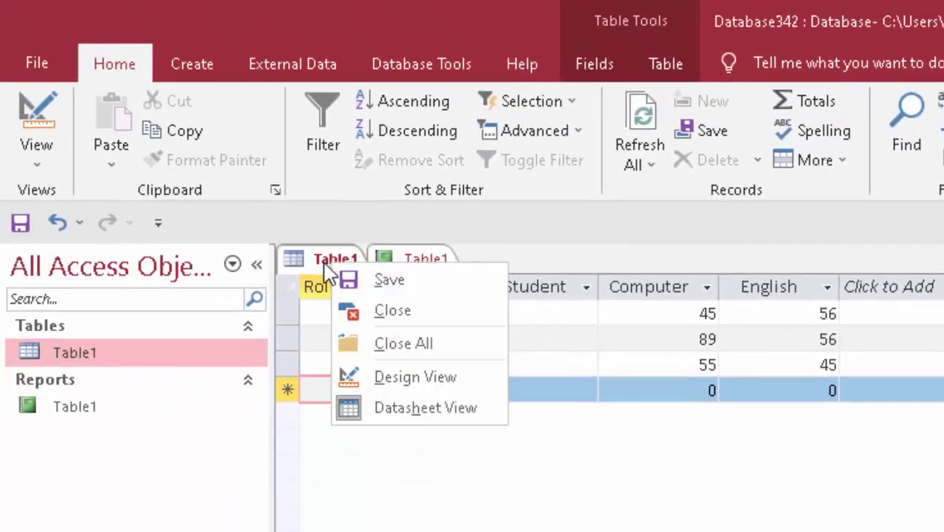
left_click(388, 314)
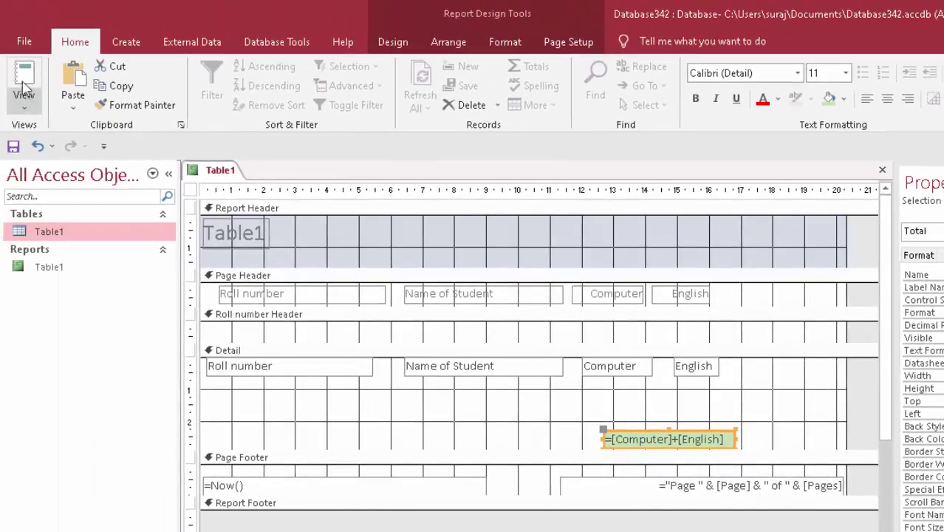
left_click(24, 83)
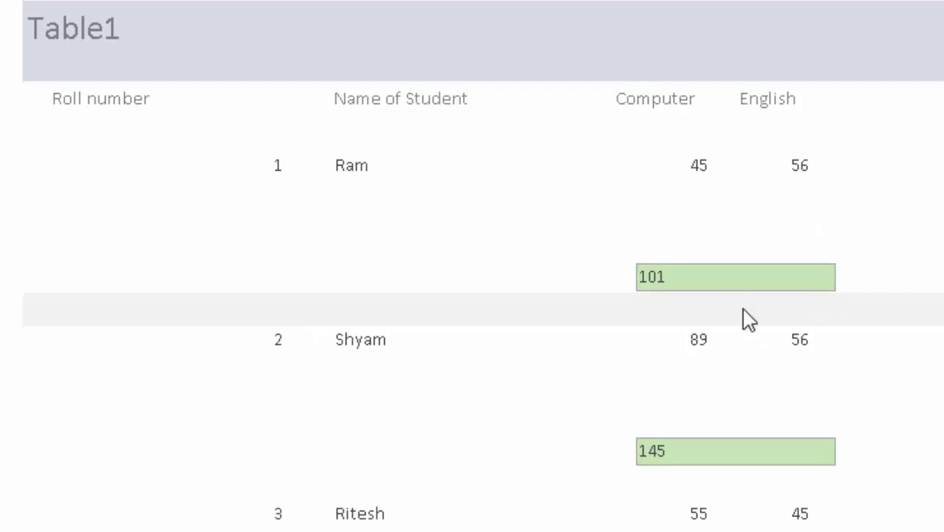
scroll(762, 499, "down", 3)
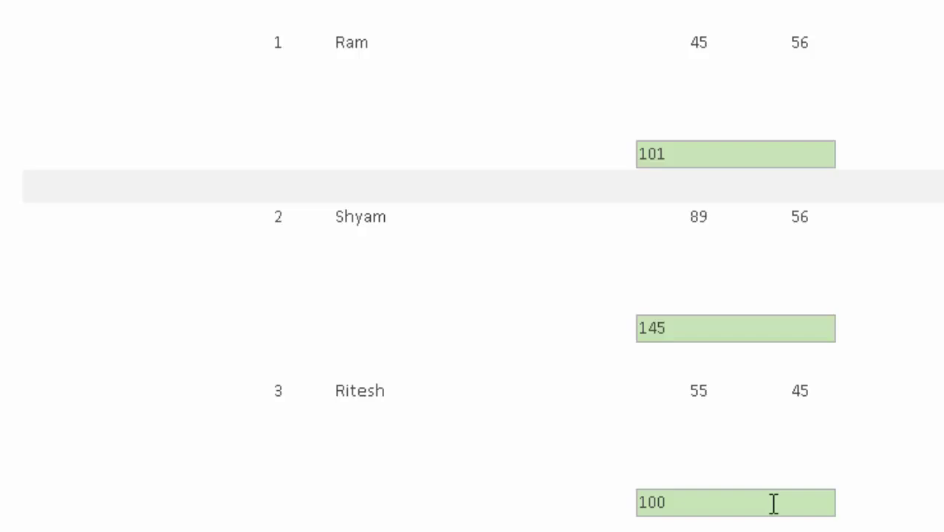
scroll(773, 504, "up", 3)
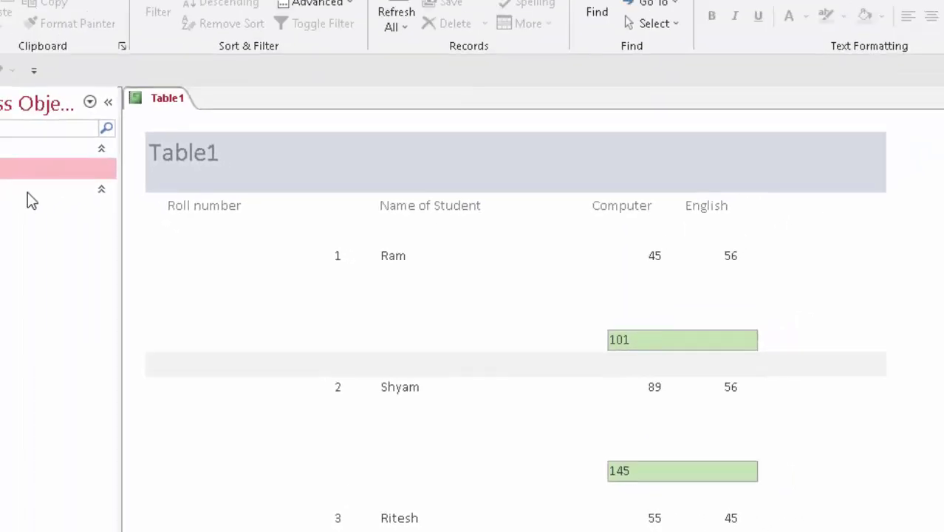
Step: Return to Design View, collapse the Report Header and Table1 title to zero height, and select Detail
right_click(48, 255)
left_click(81, 294)
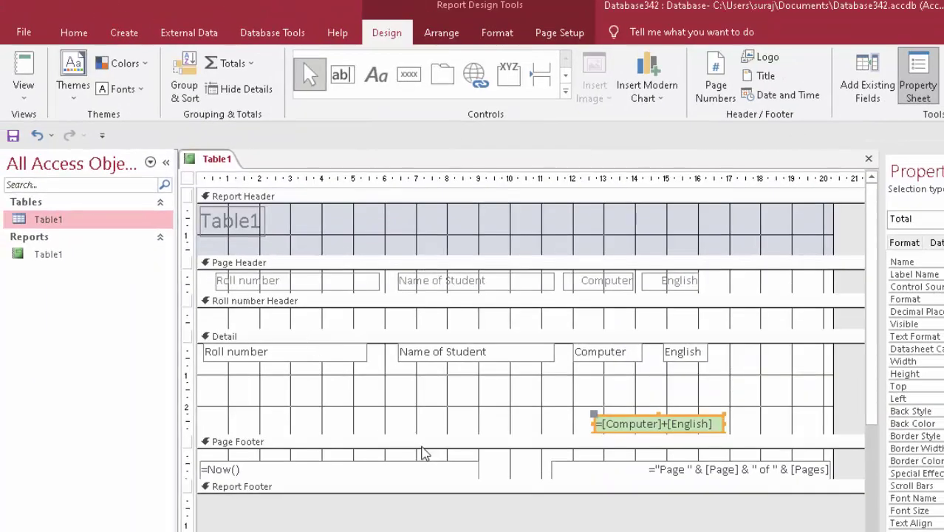
left_click(264, 234)
left_click_drag(396, 255, 401, 198)
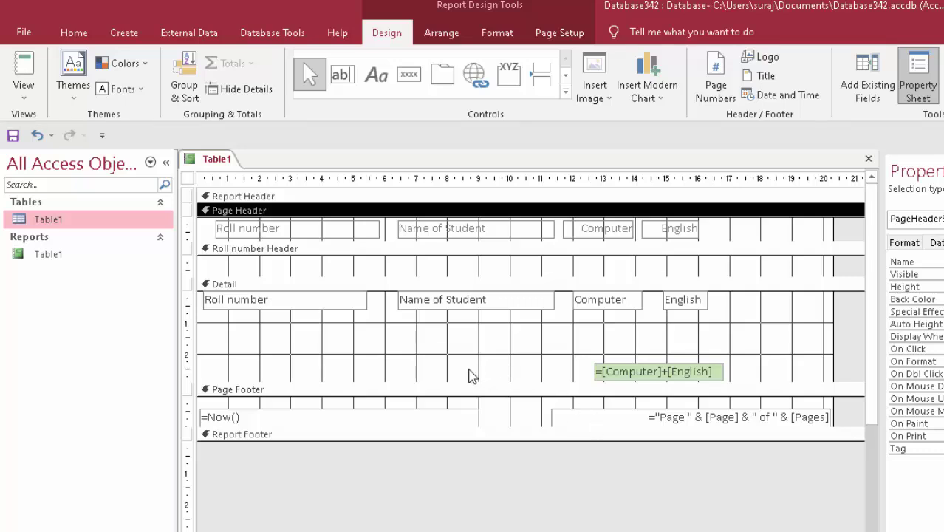
left_click(458, 368)
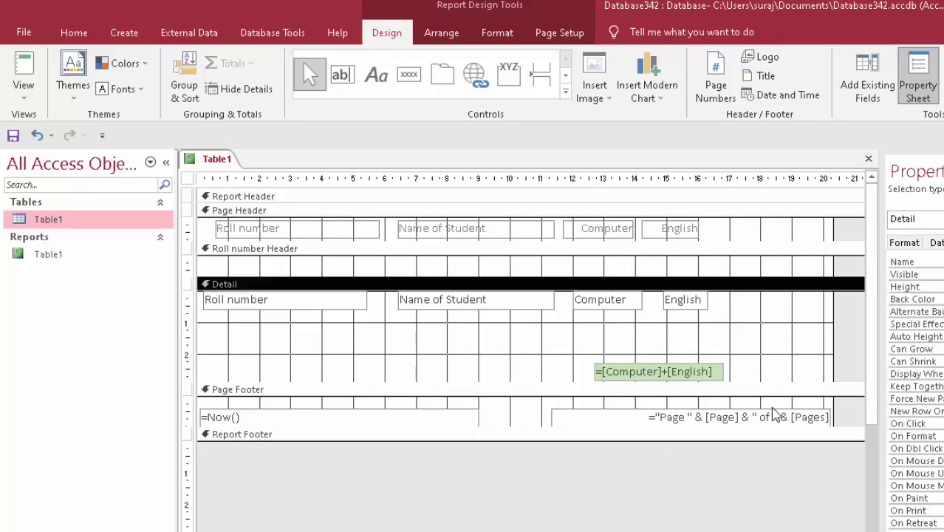
left_click(71, 29)
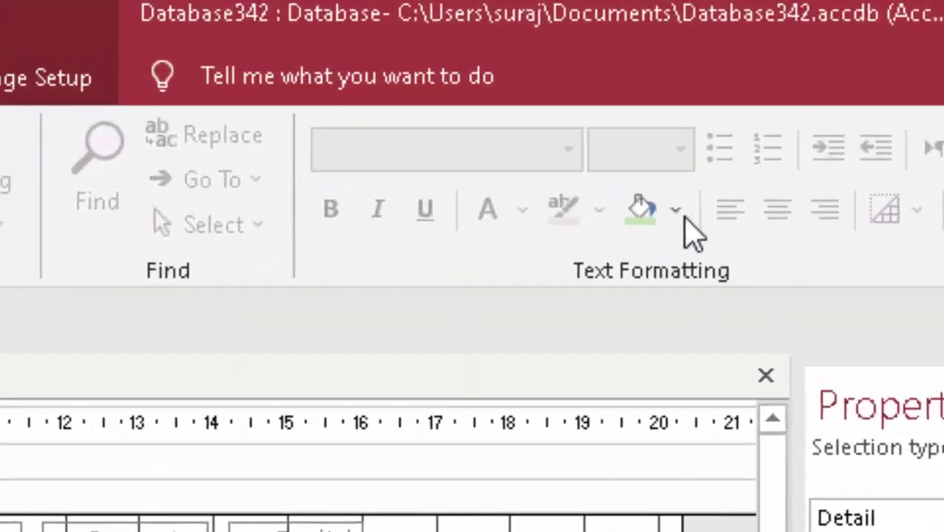
Step: Fill the Detail section with a light orange (peach) background colour
left_click(831, 90)
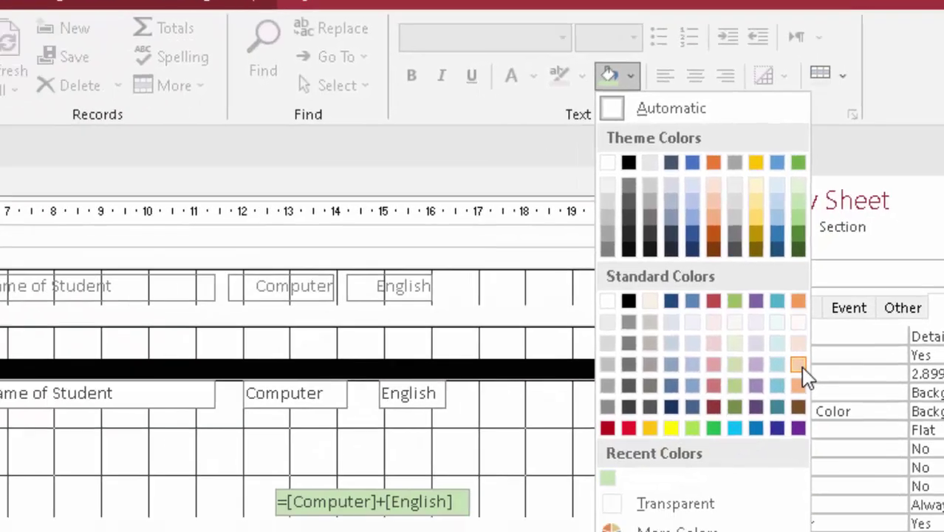
left_click(635, 459)
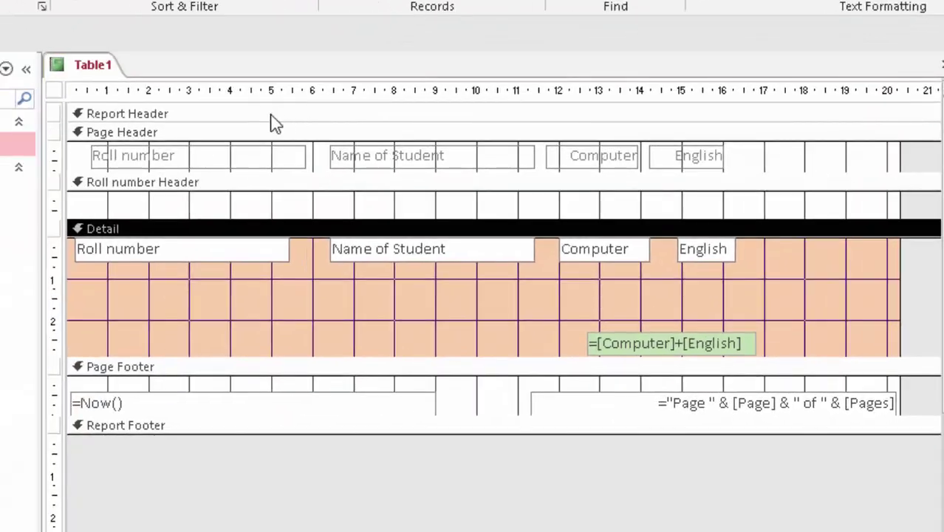
double_click(85, 163)
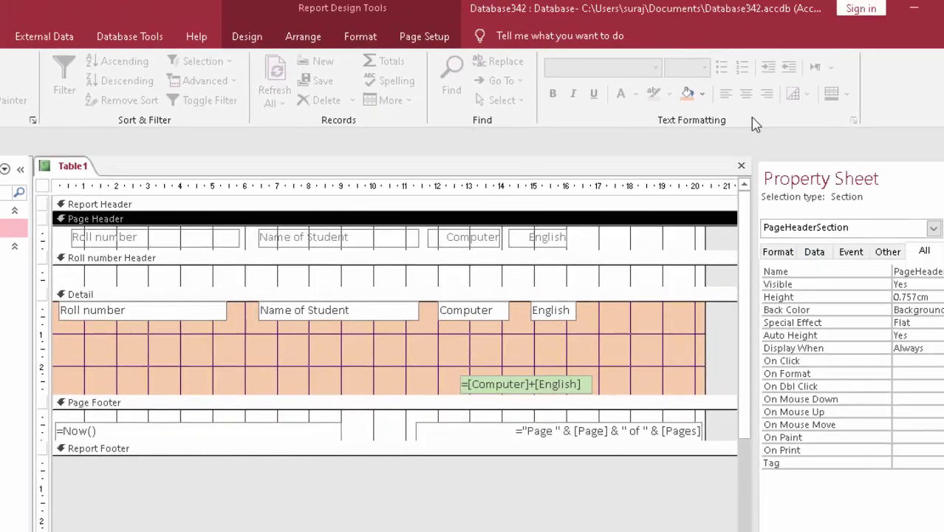
Step: Shade the Page Header peach and make all report controls bold with black (Text 1) font
left_click(687, 93)
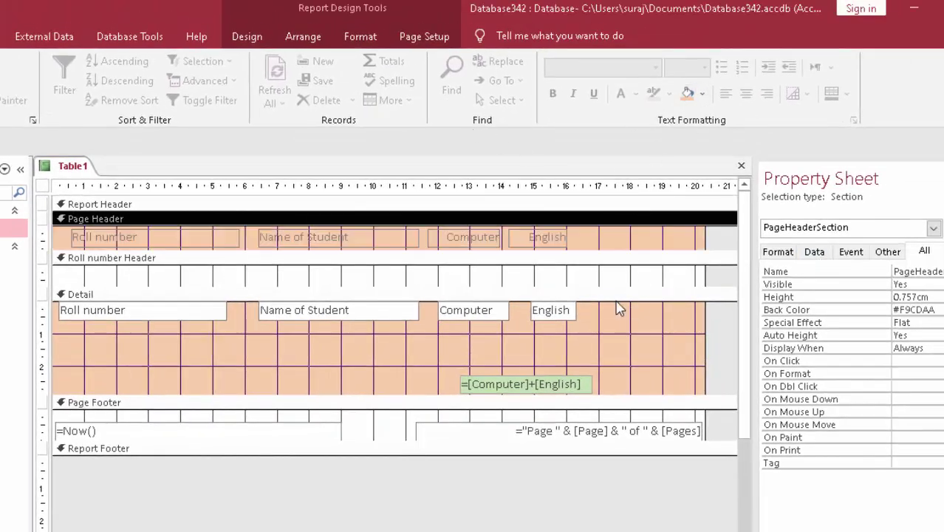
key("ctrl+a")
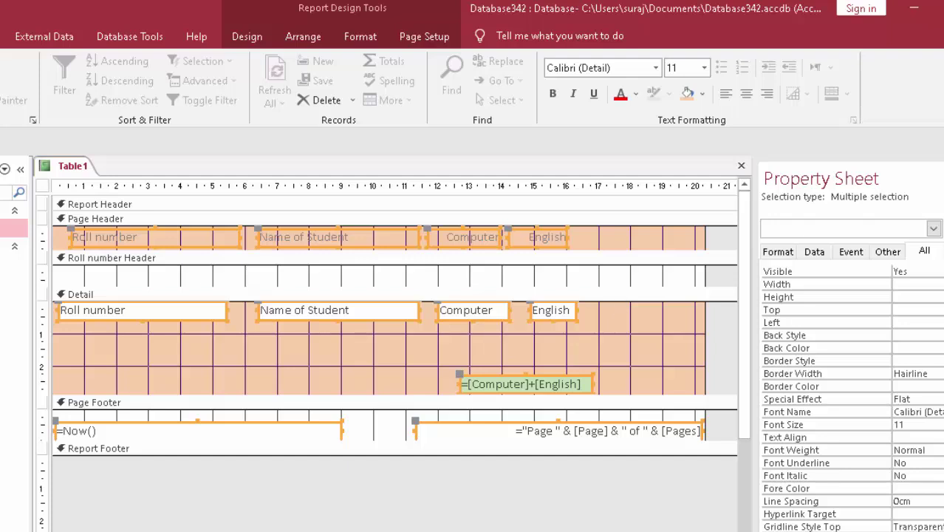
left_click(553, 94)
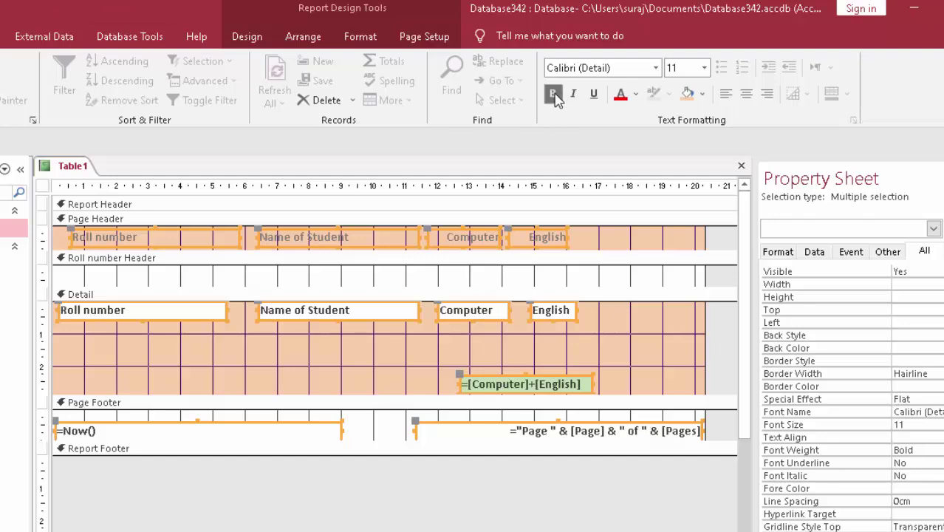
left_click(637, 95)
left_click(634, 153)
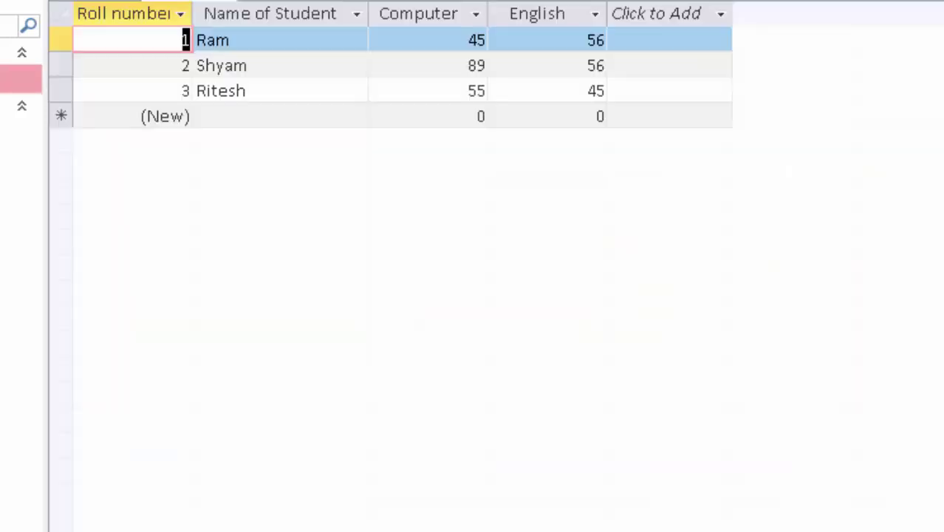
Step: Add a fourth student record with Computer mark 56 and English mark 77
left_click(246, 116)
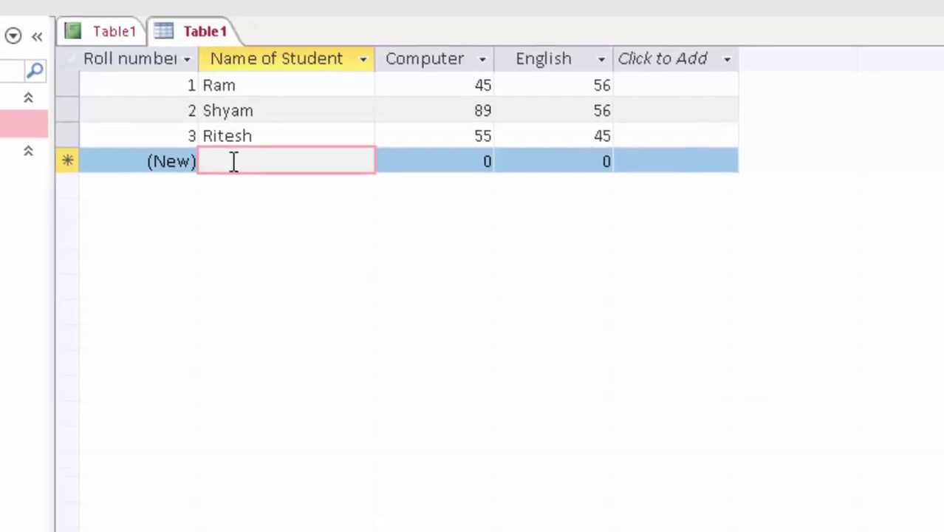
type("Sonu")
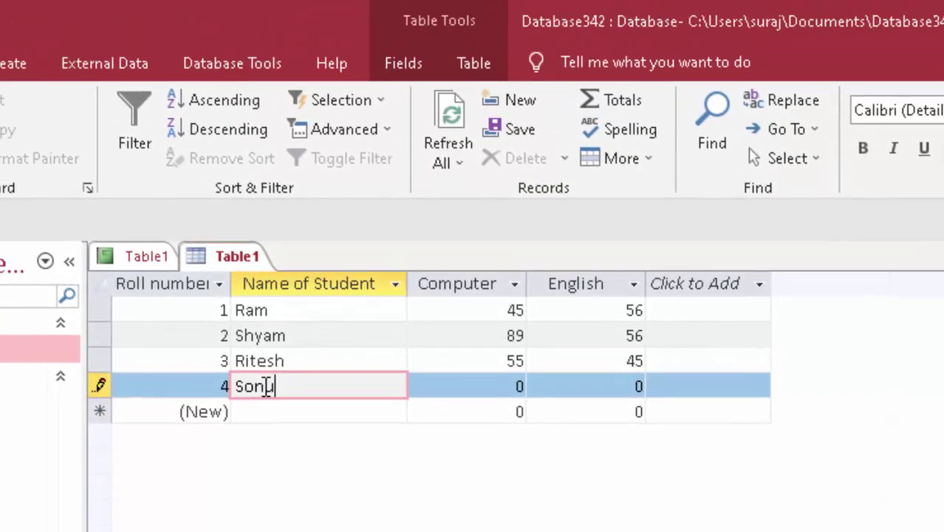
key("Tab")
type("56")
key("Tab")
type("7")
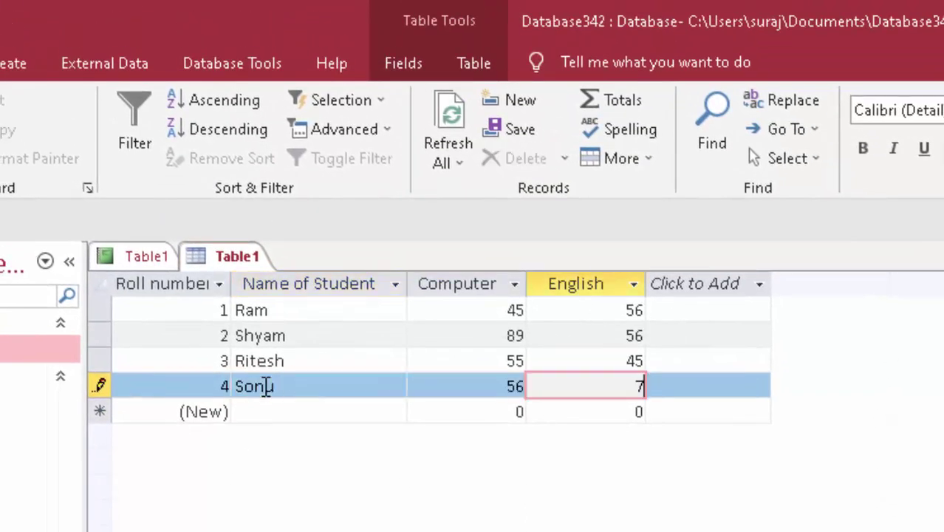
key("Tab")
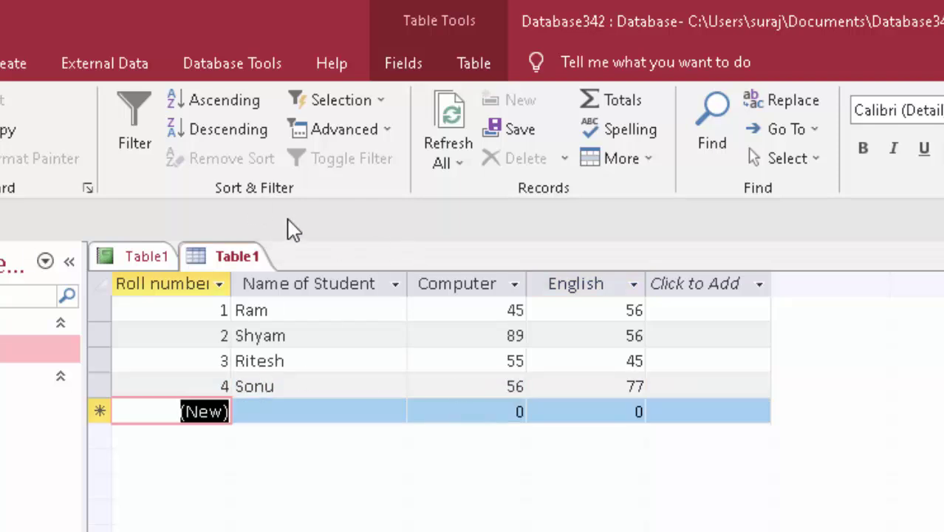
right_click(240, 262)
Step: Close the Table1 datasheet and scroll the report to see roll number 4 with Total 133
left_click(281, 302)
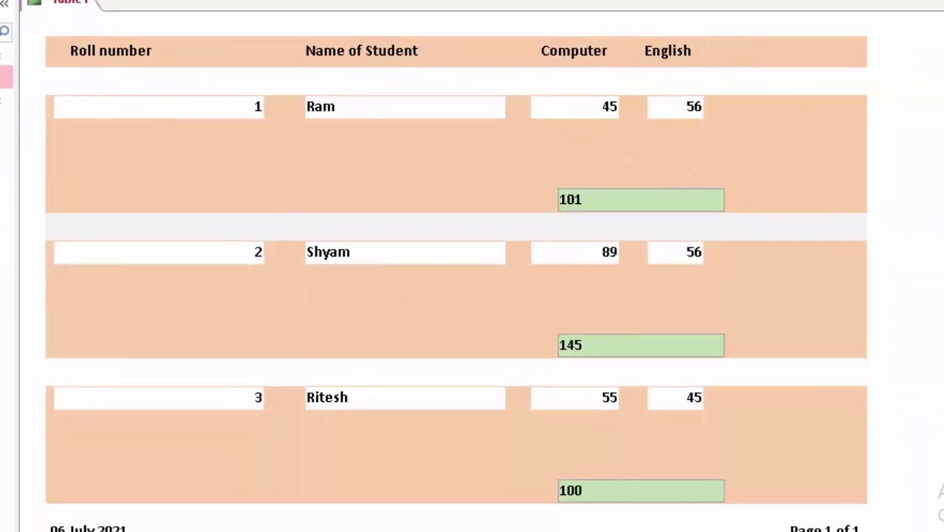
scroll(559, 237, "down", 5)
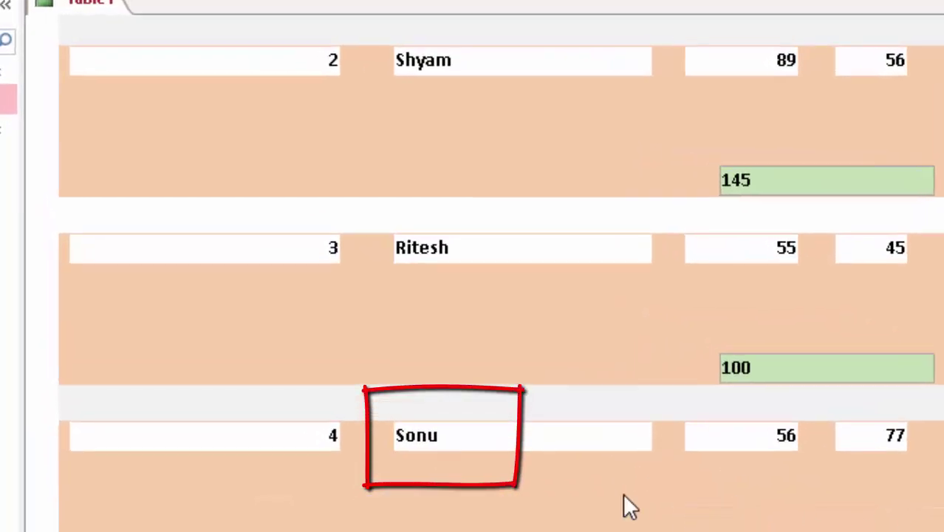
scroll(544, 521, "up", 5)
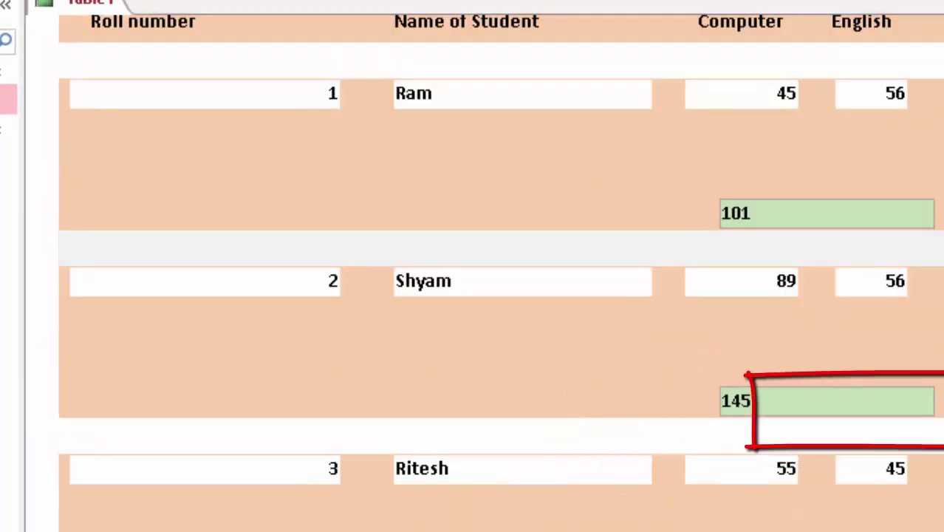